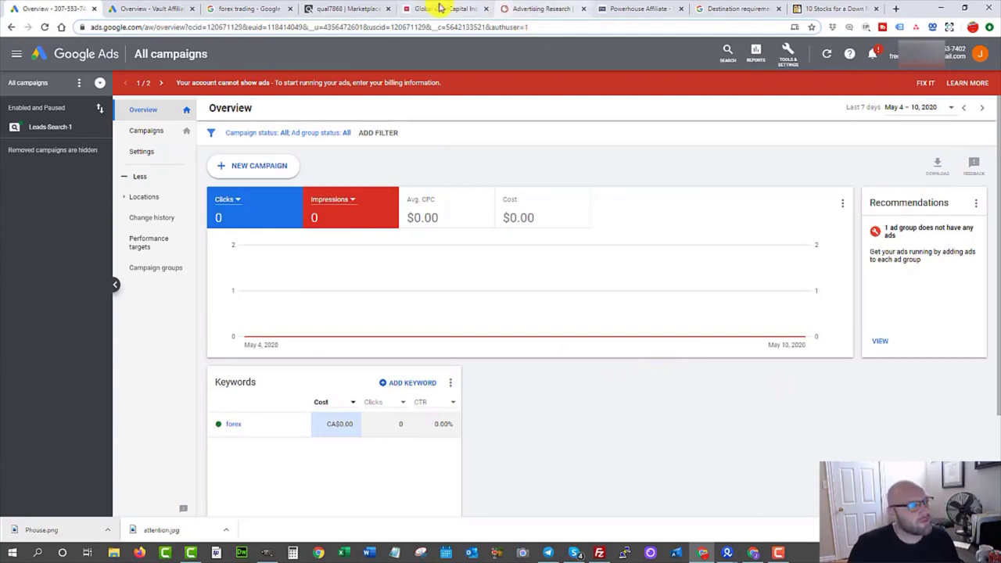
Review the "Insufficient original content" section of Google's Destination requirements policy, focusing on destinations solely designed to send users elsewhere
{"action": "left_click", "coordinate": [747, 8]}
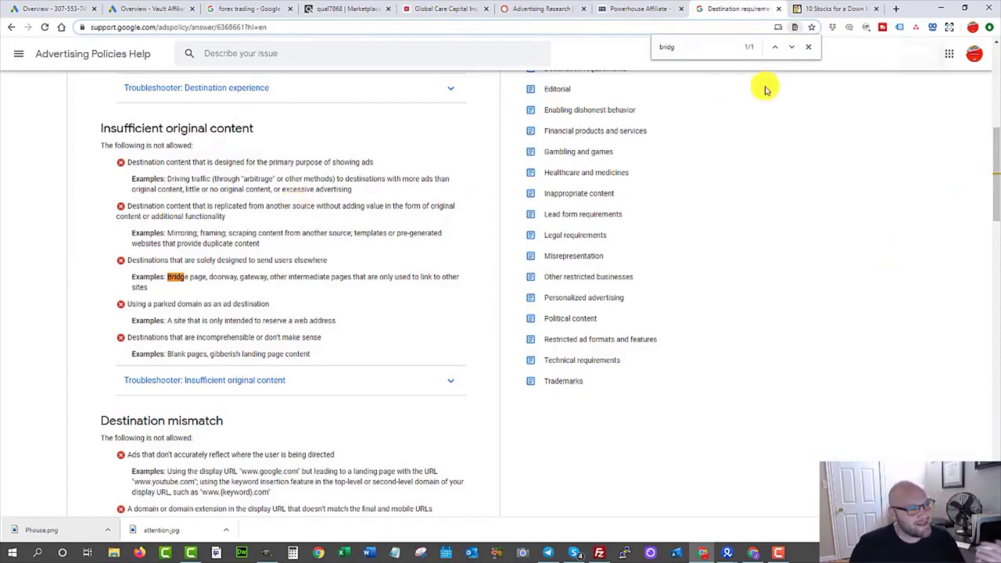
{"action": "scroll", "coordinate": [673, 239], "scroll_direction": "up", "scroll_amount": 4}
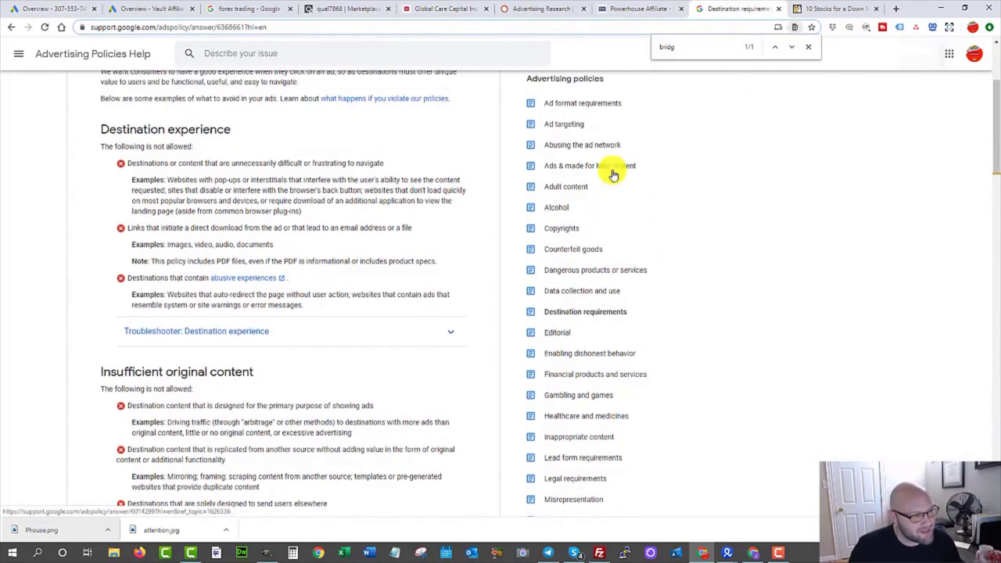
{"action": "scroll", "coordinate": [606, 172], "scroll_direction": "down", "scroll_amount": 1}
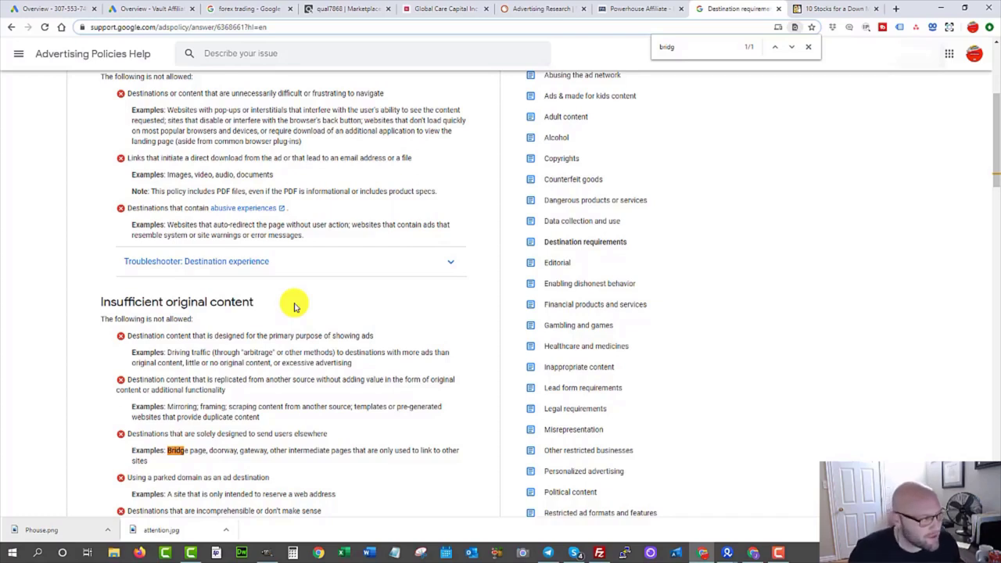
{"action": "scroll", "coordinate": [278, 313], "scroll_direction": "down", "scroll_amount": 2}
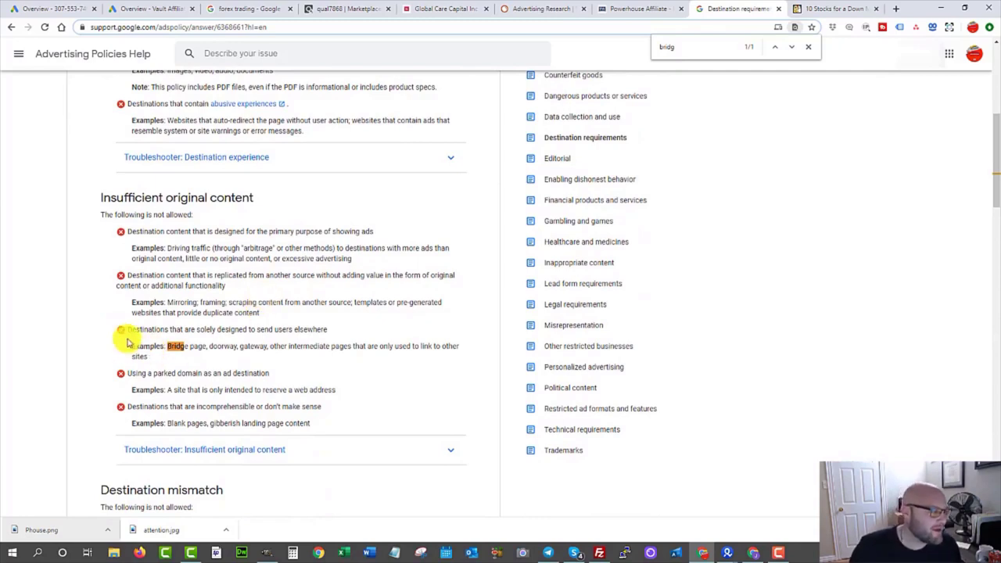
{"action": "left_click_drag", "start_coordinate": [132, 332], "coordinate": [268, 329]}
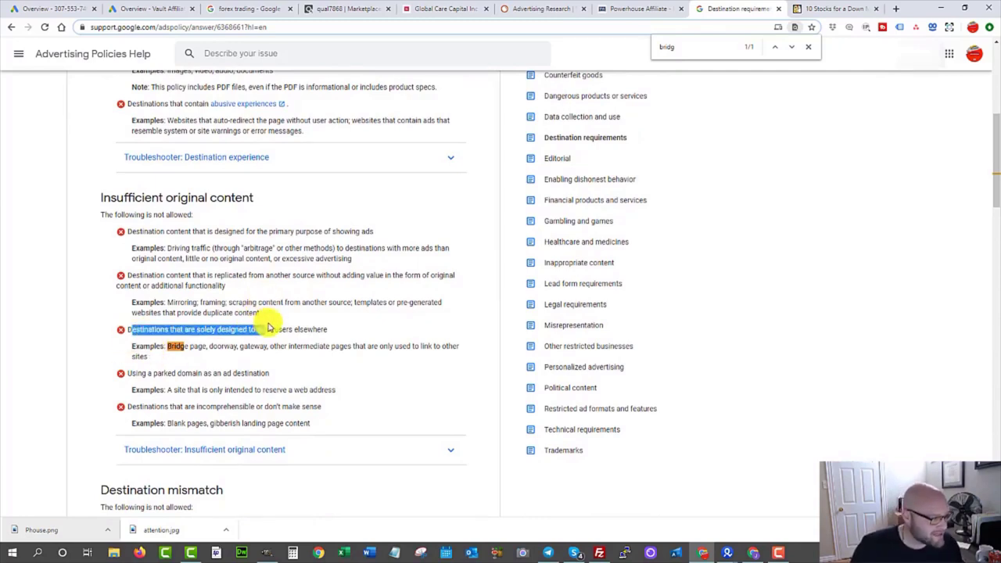
{"action": "left_click", "coordinate": [307, 329]}
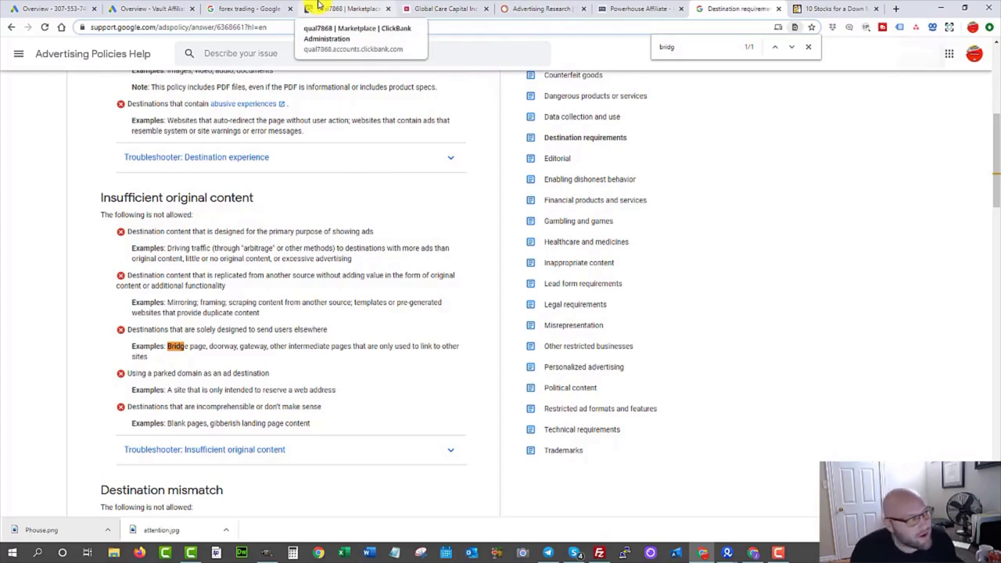
{"action": "scroll", "coordinate": [673, 310], "scroll_direction": "up", "scroll_amount": 1}
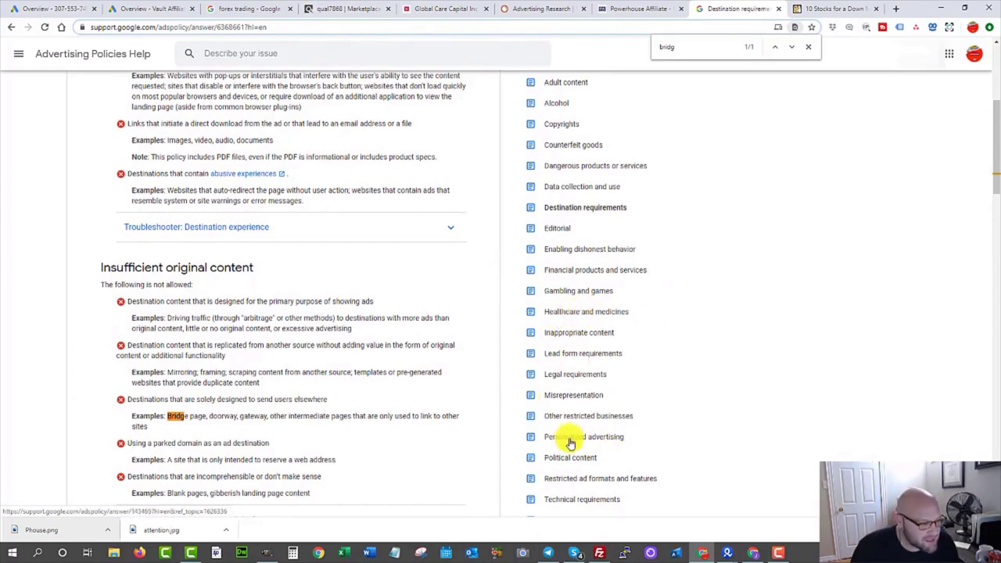
{"action": "scroll", "coordinate": [565, 445], "scroll_direction": "down", "scroll_amount": 1}
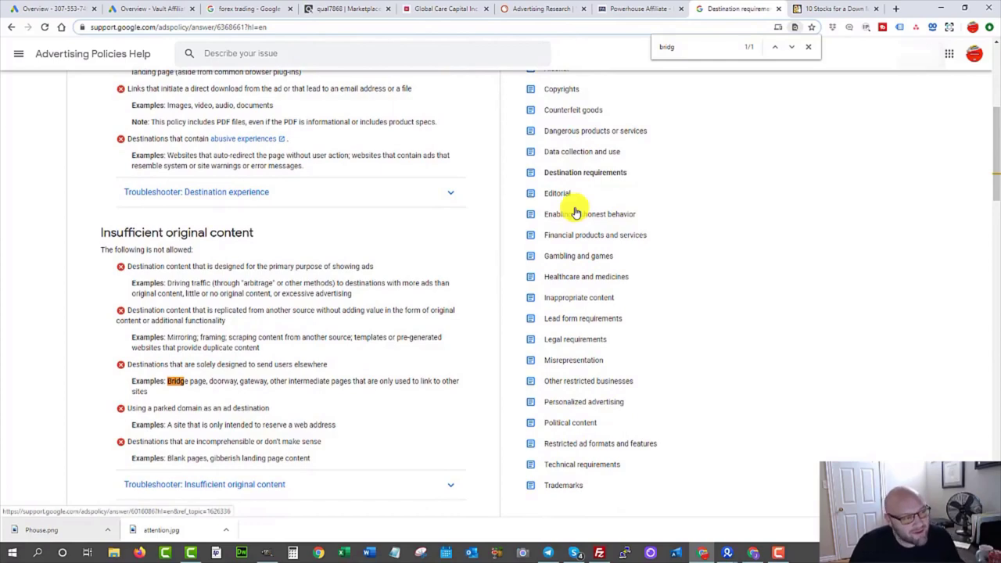
{"action": "scroll", "coordinate": [430, 168], "scroll_direction": "up", "scroll_amount": 2}
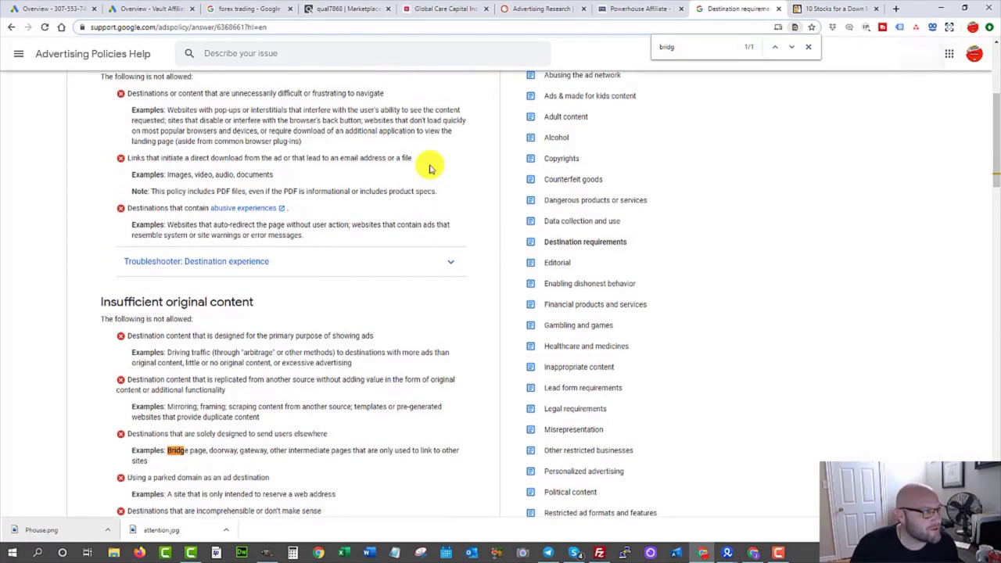
Switch to the ClickBank marketplace and browse the Business / Investing : Equities & Stocks offers and the category list
{"action": "left_click", "coordinate": [338, 8]}
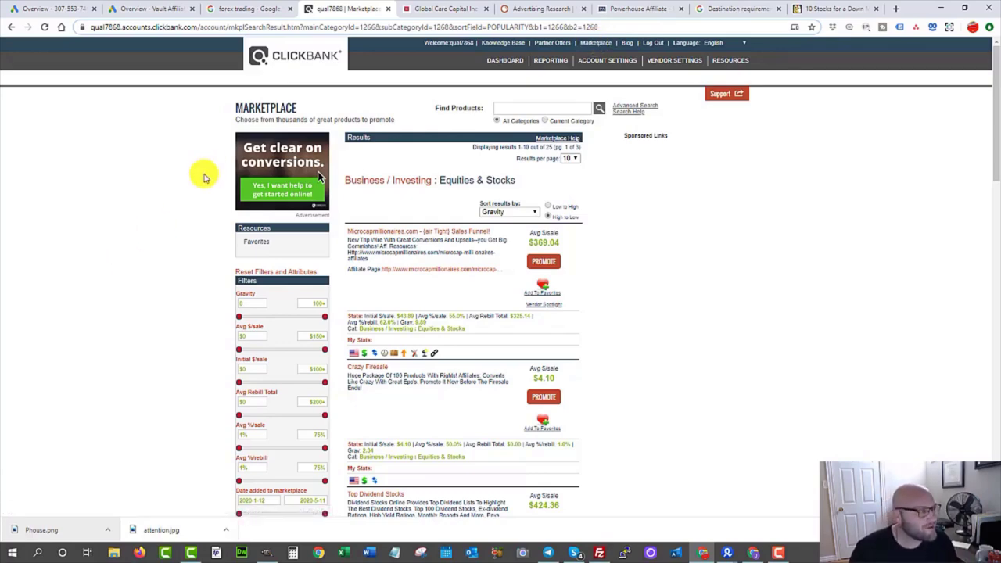
{"action": "scroll", "coordinate": [107, 268], "scroll_direction": "down", "scroll_amount": 3}
{"action": "scroll", "coordinate": [107, 268], "scroll_direction": "down", "scroll_amount": 15}
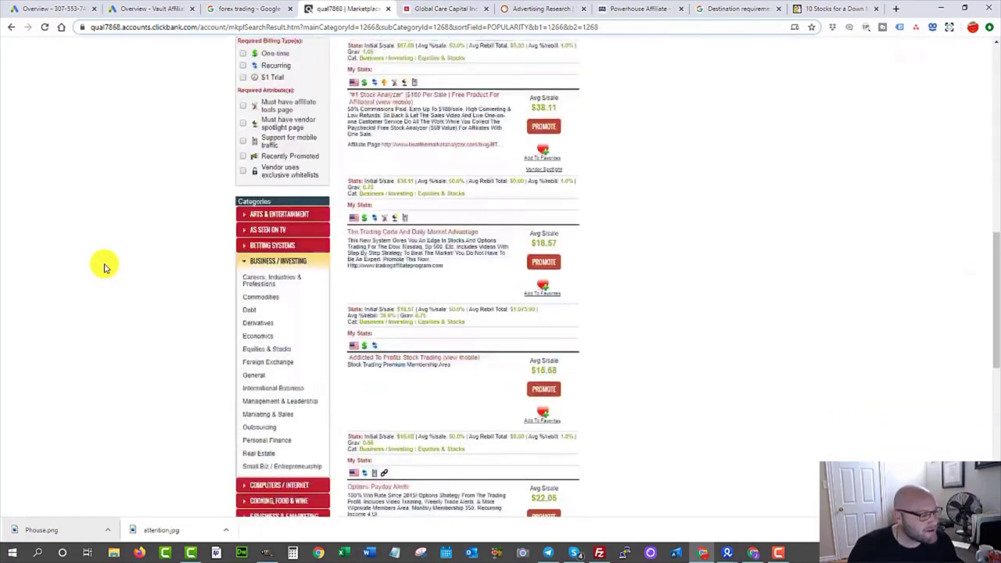
{"action": "scroll", "coordinate": [272, 258], "scroll_direction": "up", "scroll_amount": 3}
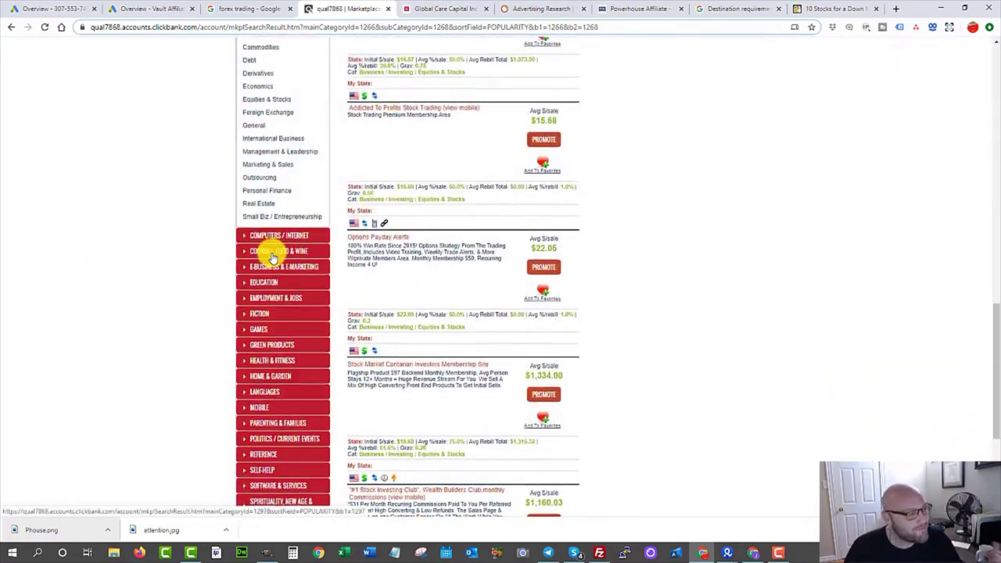
{"action": "scroll", "coordinate": [272, 258], "scroll_direction": "down", "scroll_amount": 3}
{"action": "scroll", "coordinate": [272, 258], "scroll_direction": "up", "scroll_amount": 2}
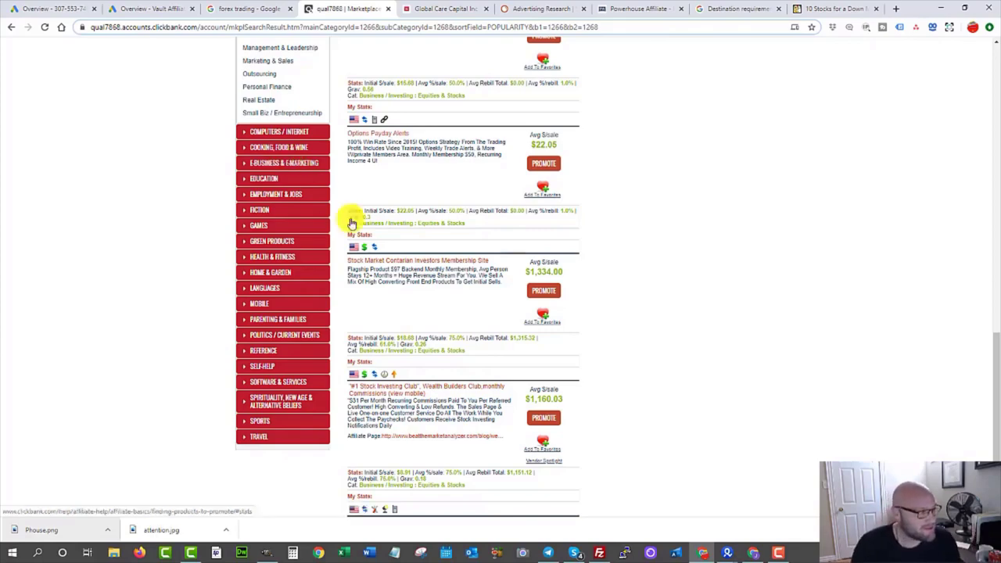
{"action": "scroll", "coordinate": [128, 292], "scroll_direction": "up", "scroll_amount": 10}
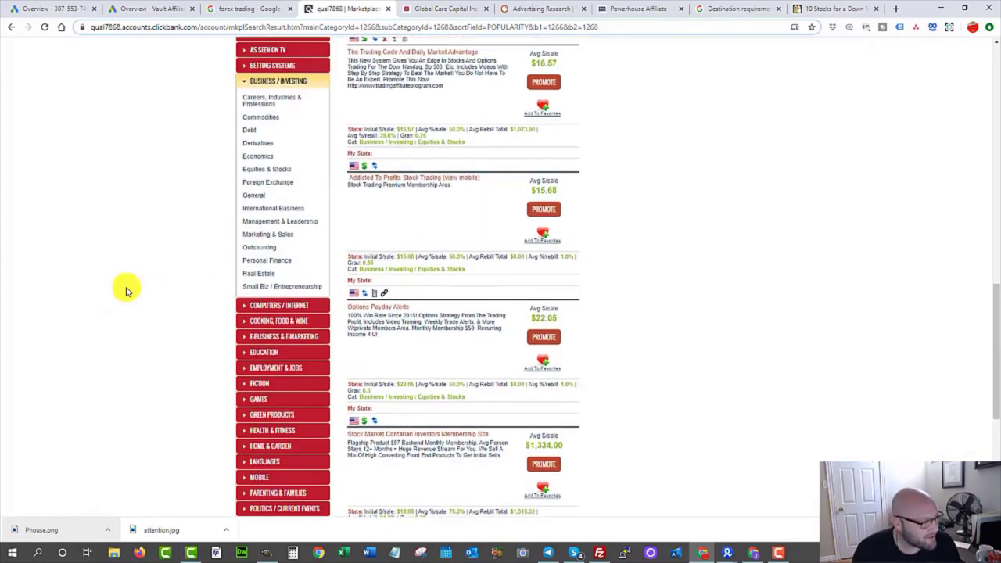
{"action": "scroll", "coordinate": [125, 290], "scroll_direction": "up", "scroll_amount": 1}
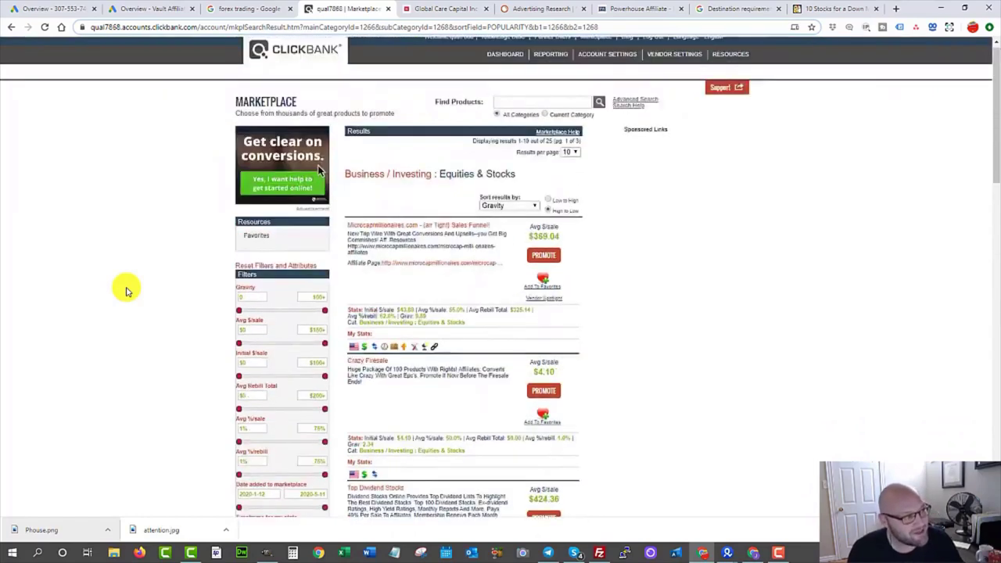
{"action": "scroll", "coordinate": [106, 296], "scroll_direction": "down", "scroll_amount": 4}
{"action": "scroll", "coordinate": [107, 292], "scroll_direction": "up", "scroll_amount": 4}
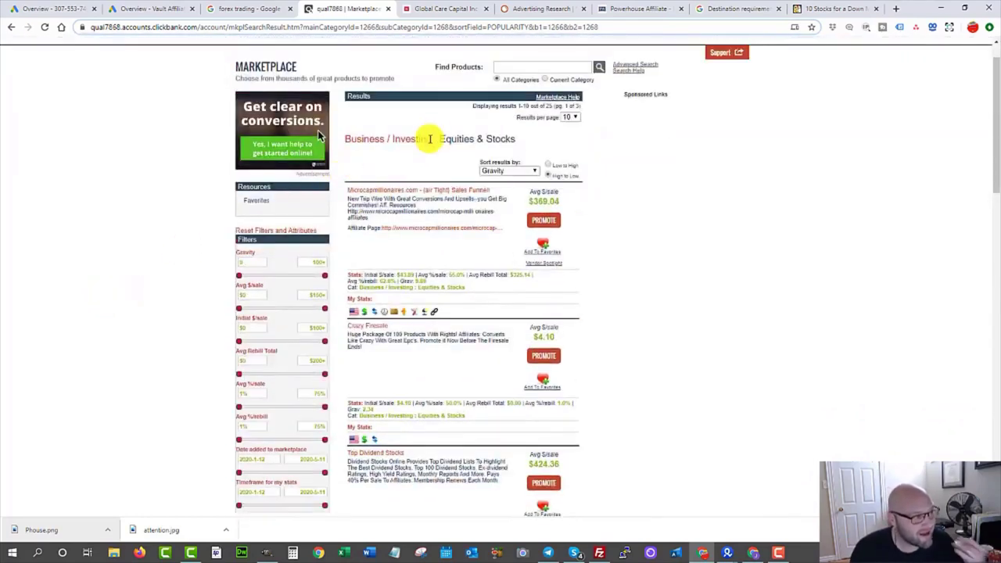
Check the sort options for the Equities & Stocks results and the average $/sale of the Microcapmillionaires offer
{"action": "left_click", "coordinate": [506, 173]}
{"action": "left_click", "coordinate": [577, 225]}
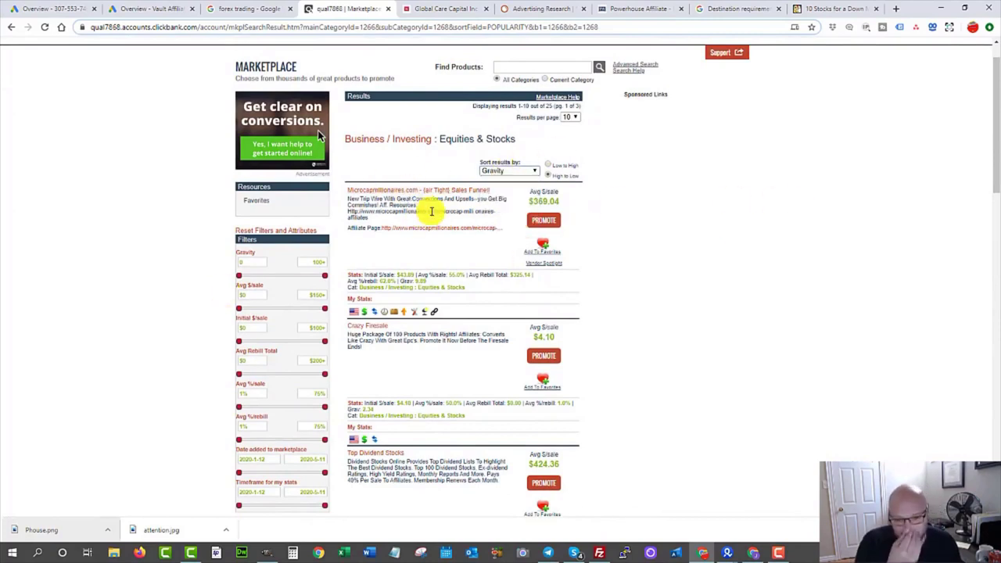
{"action": "double_click", "coordinate": [549, 200]}
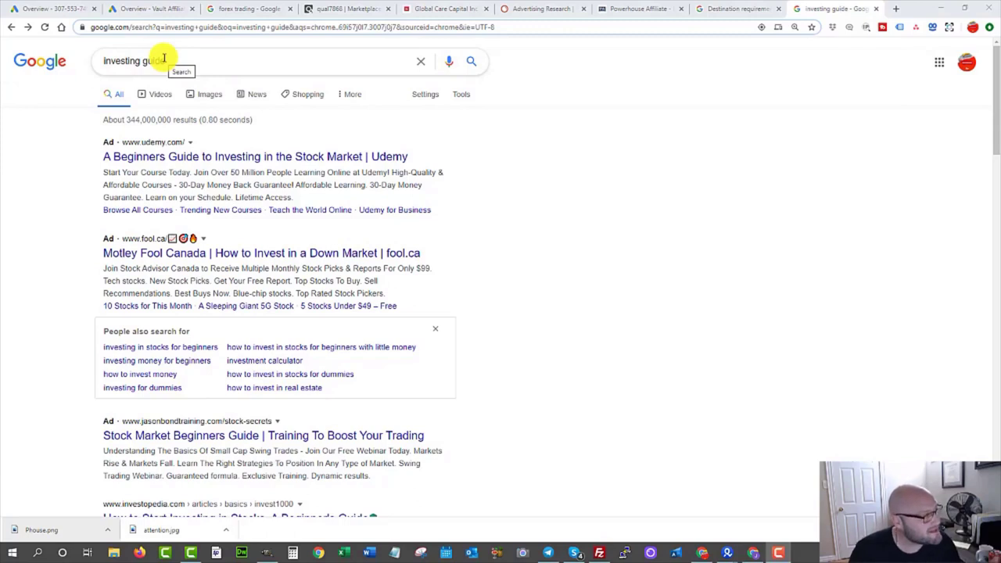
In the Google results for "investing guide", open the Motley Fool Canada ad about investing in a down market
{"action": "left_click_drag", "start_coordinate": [201, 61], "coordinate": [84, 61]}
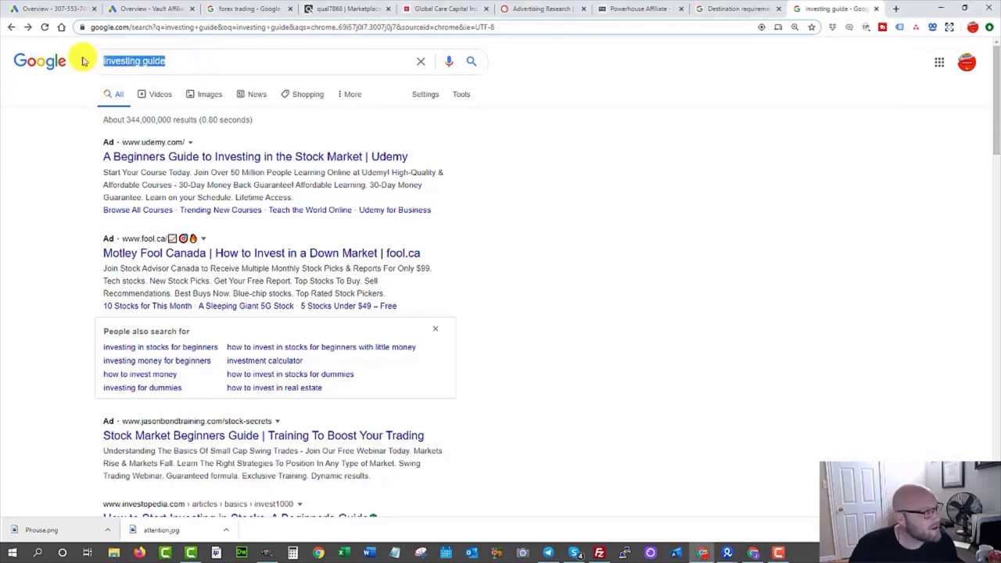
{"action": "left_click", "coordinate": [136, 60]}
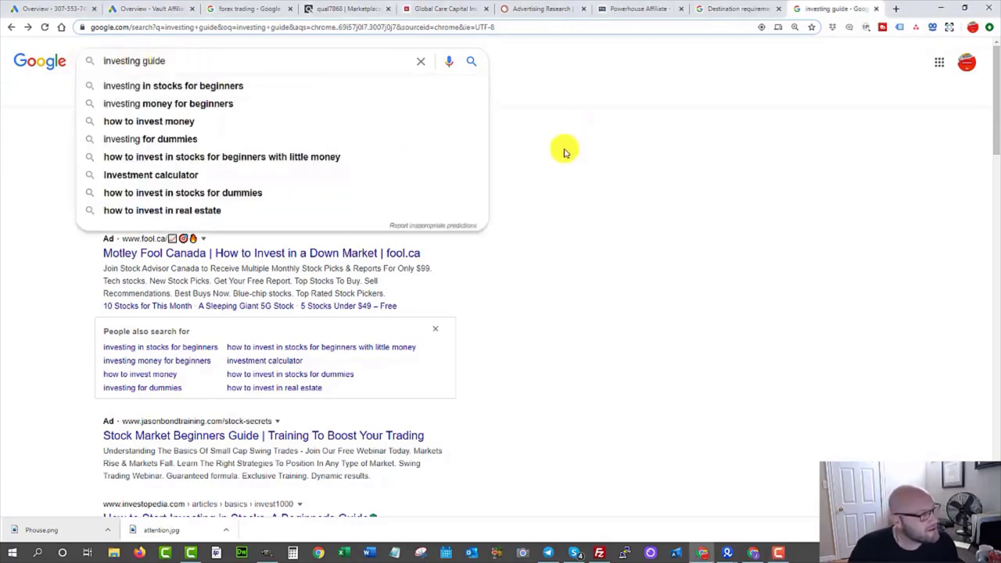
{"action": "left_click", "coordinate": [585, 184]}
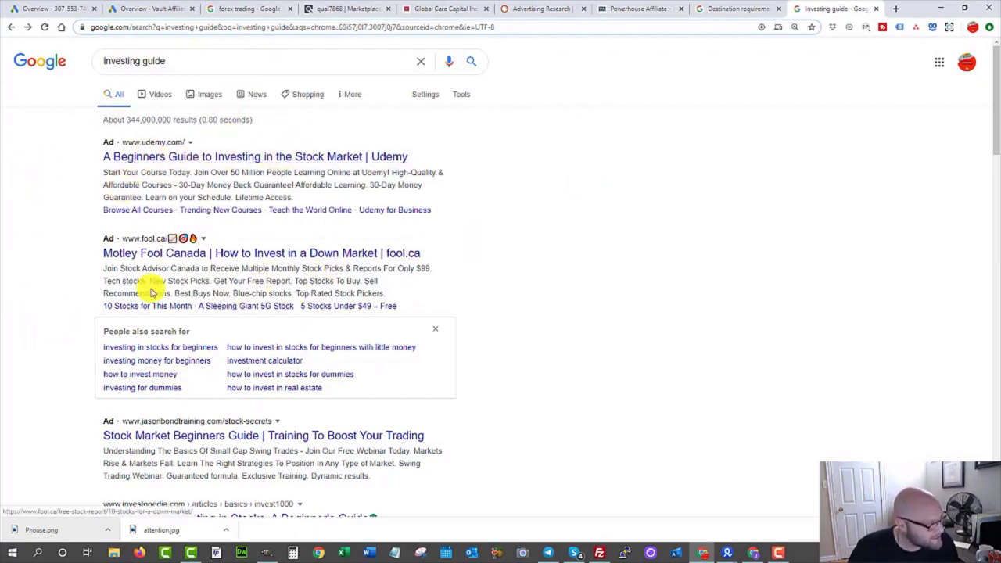
{"action": "left_click", "coordinate": [172, 256]}
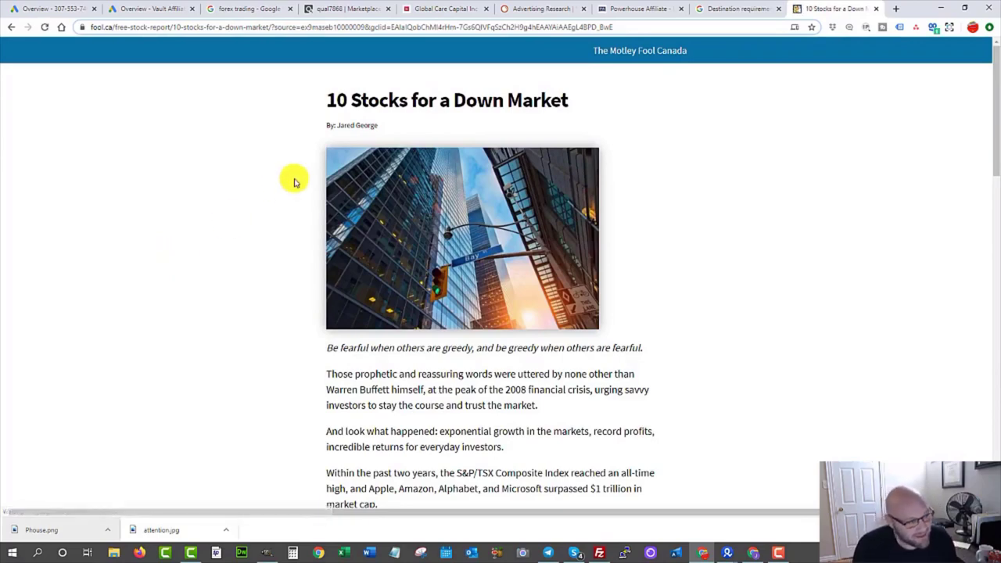
Read the "10 Stocks for a Down Market" landing page through to its email sign-up form
{"action": "scroll", "coordinate": [305, 180], "scroll_direction": "down", "scroll_amount": 1}
{"action": "scroll", "coordinate": [328, 152], "scroll_direction": "up", "scroll_amount": 1}
{"action": "scroll", "coordinate": [324, 152], "scroll_direction": "down", "scroll_amount": 2}
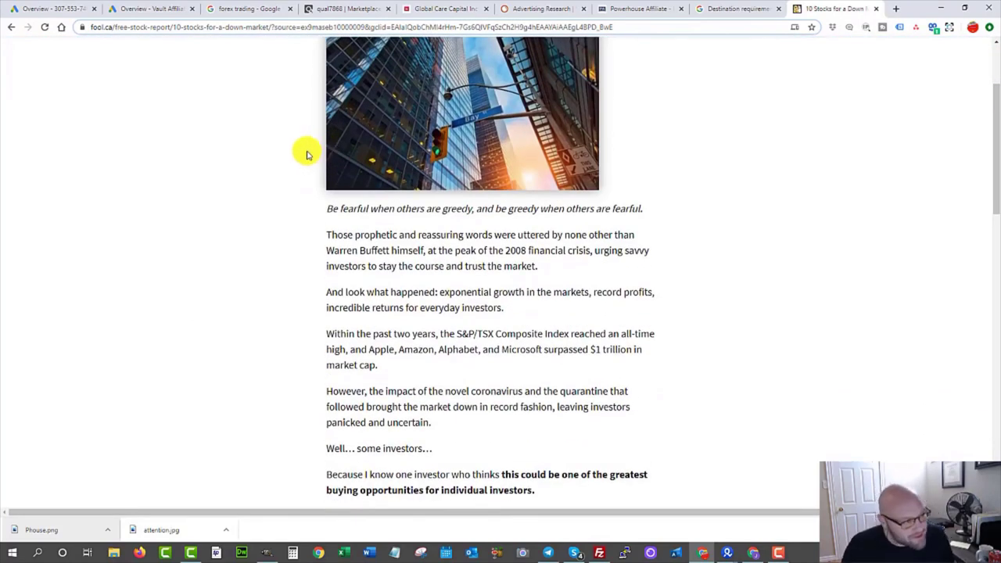
{"action": "scroll", "coordinate": [302, 153], "scroll_direction": "down", "scroll_amount": 3}
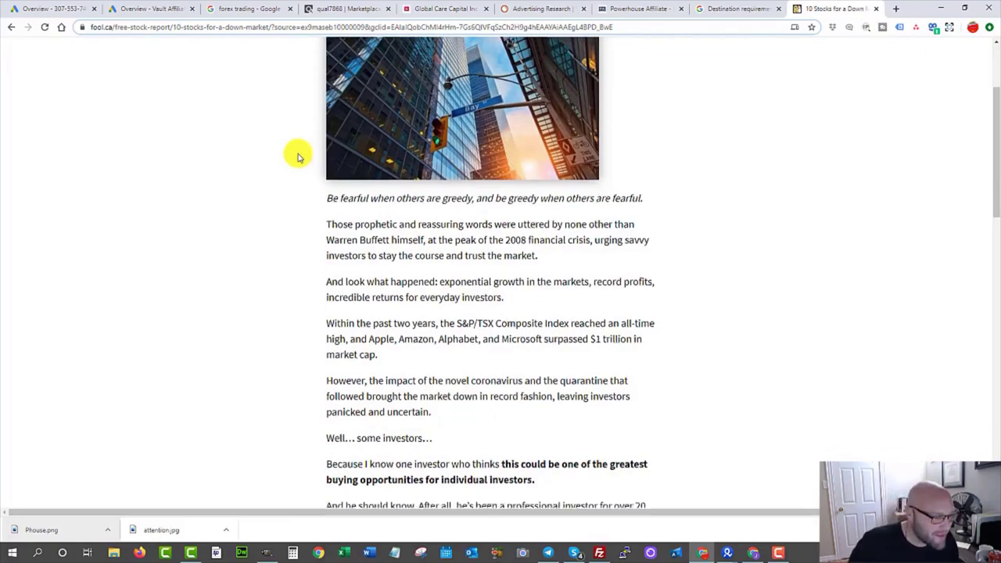
{"action": "scroll", "coordinate": [300, 151], "scroll_direction": "down", "scroll_amount": 2}
{"action": "scroll", "coordinate": [300, 152], "scroll_direction": "down", "scroll_amount": 8}
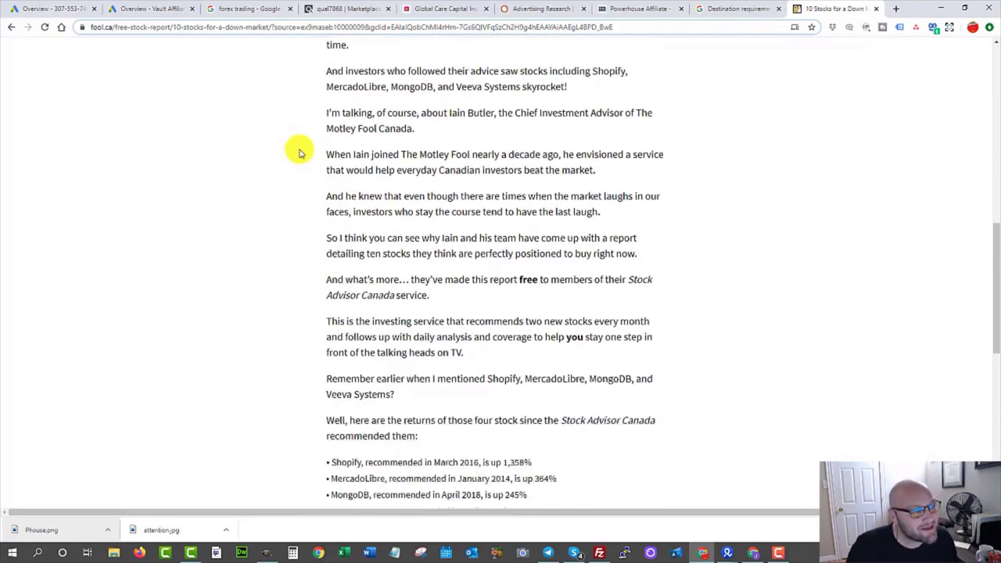
{"action": "scroll", "coordinate": [300, 153], "scroll_direction": "up", "scroll_amount": 4}
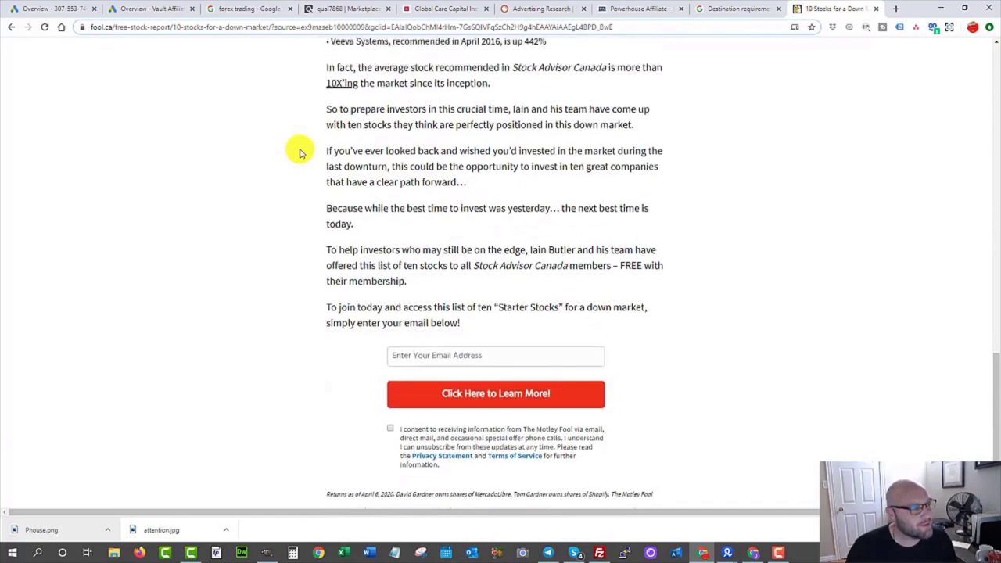
{"action": "scroll", "coordinate": [376, 203], "scroll_direction": "down", "scroll_amount": 2}
{"action": "scroll", "coordinate": [384, 225], "scroll_direction": "down", "scroll_amount": 3}
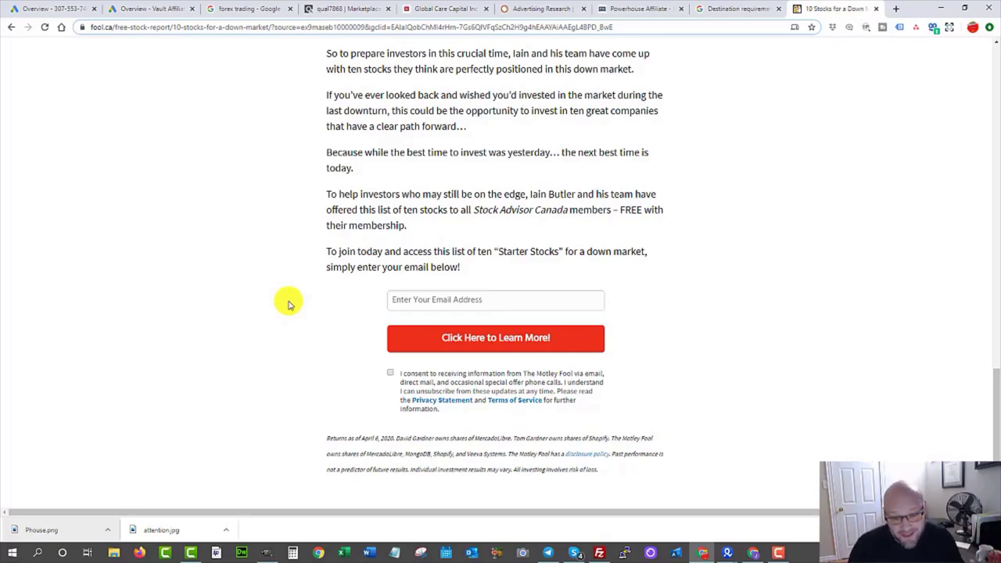
Skim the landing page's article copy again and examine its "10 Stocks for a Down Market" headline
{"action": "scroll", "coordinate": [174, 247], "scroll_direction": "up", "scroll_amount": 15}
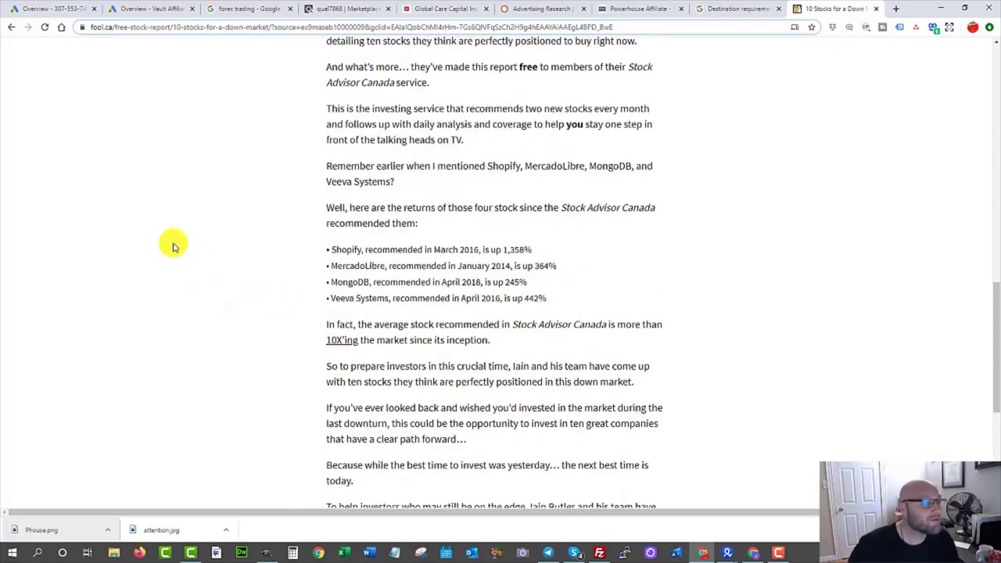
{"action": "scroll", "coordinate": [173, 248], "scroll_direction": "up", "scroll_amount": 1}
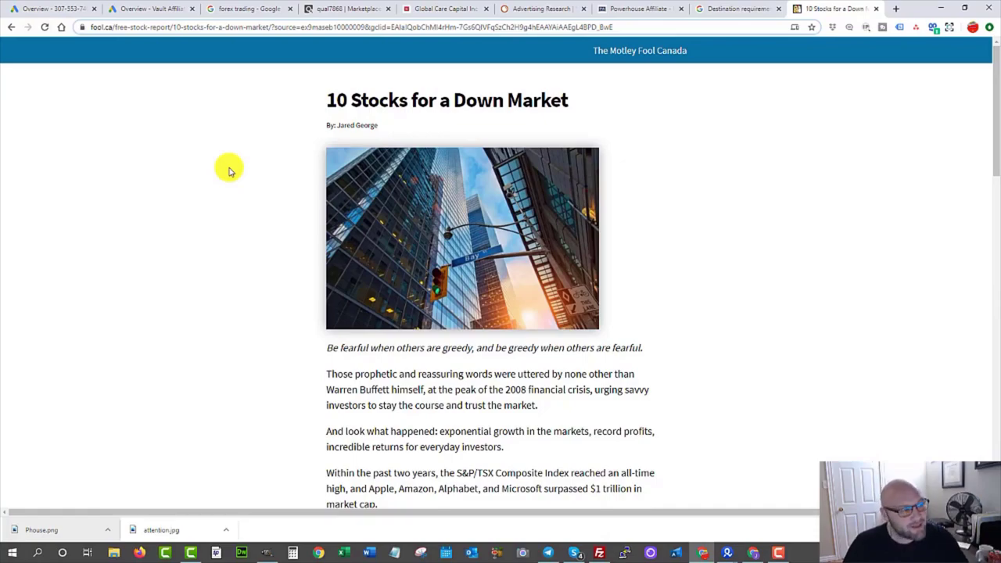
{"action": "scroll", "coordinate": [239, 206], "scroll_direction": "down", "scroll_amount": 7}
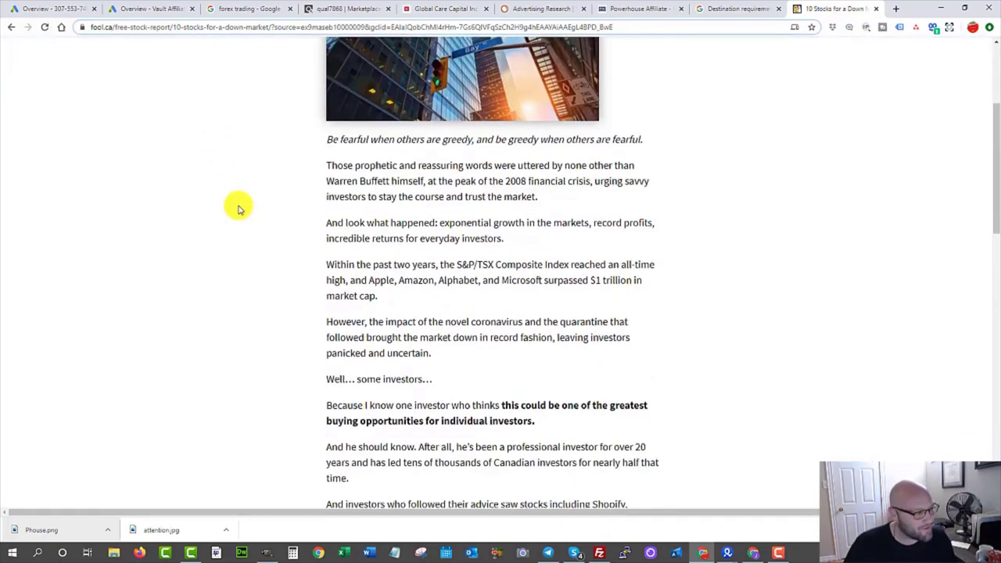
{"action": "scroll", "coordinate": [238, 206], "scroll_direction": "down", "scroll_amount": 4}
{"action": "scroll", "coordinate": [240, 208], "scroll_direction": "up", "scroll_amount": 8}
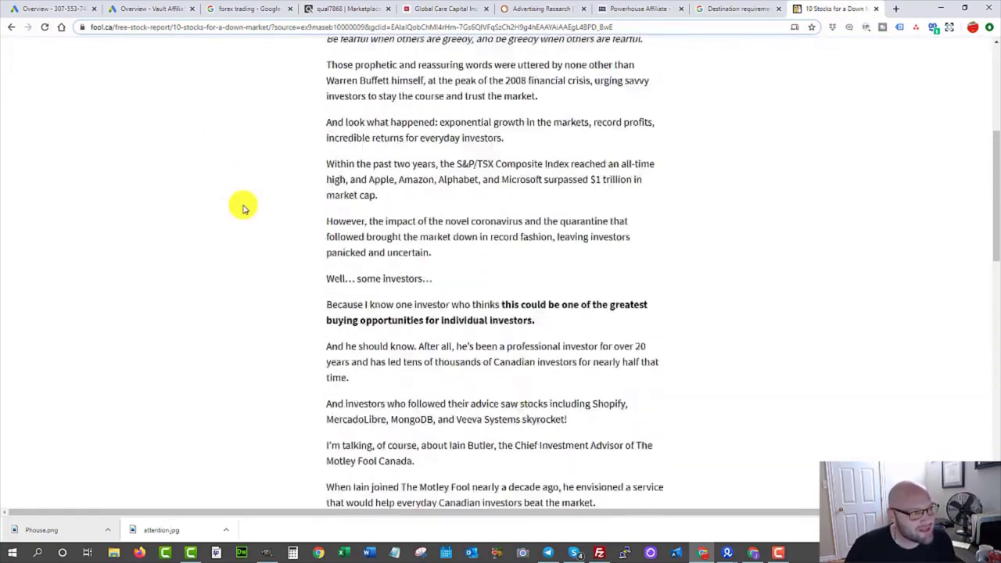
{"action": "scroll", "coordinate": [243, 207], "scroll_direction": "up", "scroll_amount": 3}
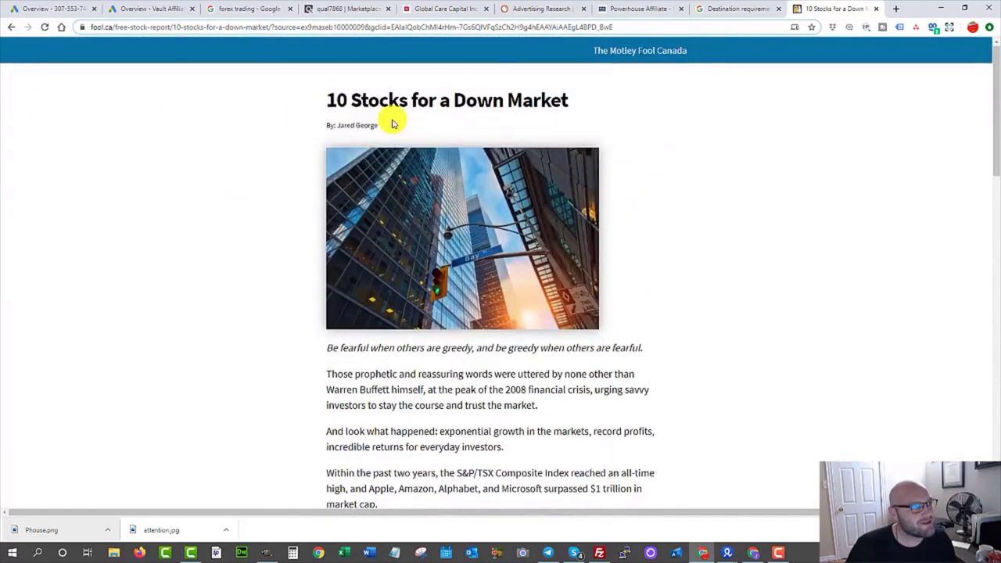
{"action": "left_click_drag", "start_coordinate": [336, 101], "coordinate": [533, 100]}
{"action": "left_click", "coordinate": [612, 114]}
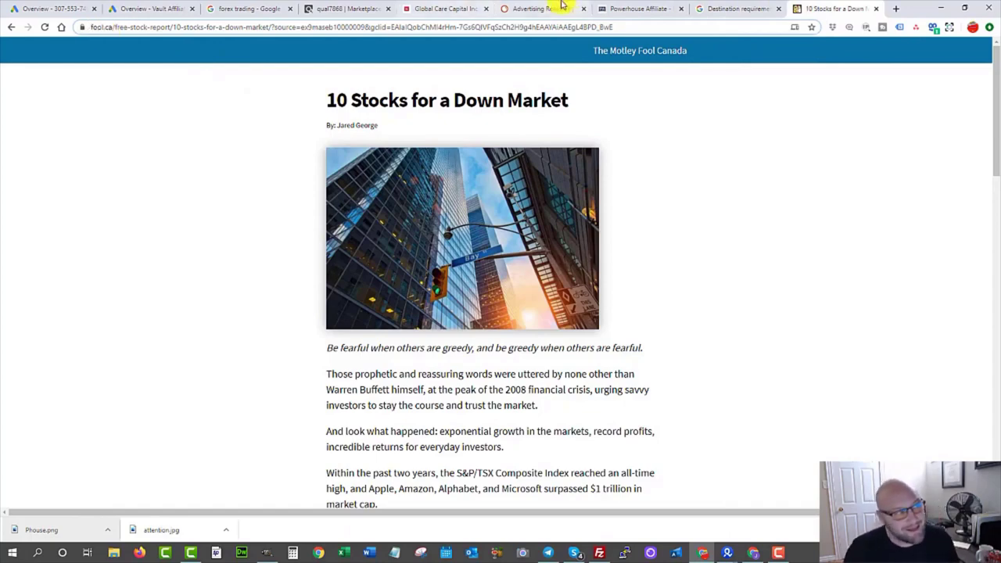
Switch to SEMrush's Advertising Research report for hotstocksreview.com, showing its ad copies, and dismiss the search suggestions
{"action": "left_click", "coordinate": [539, 14]}
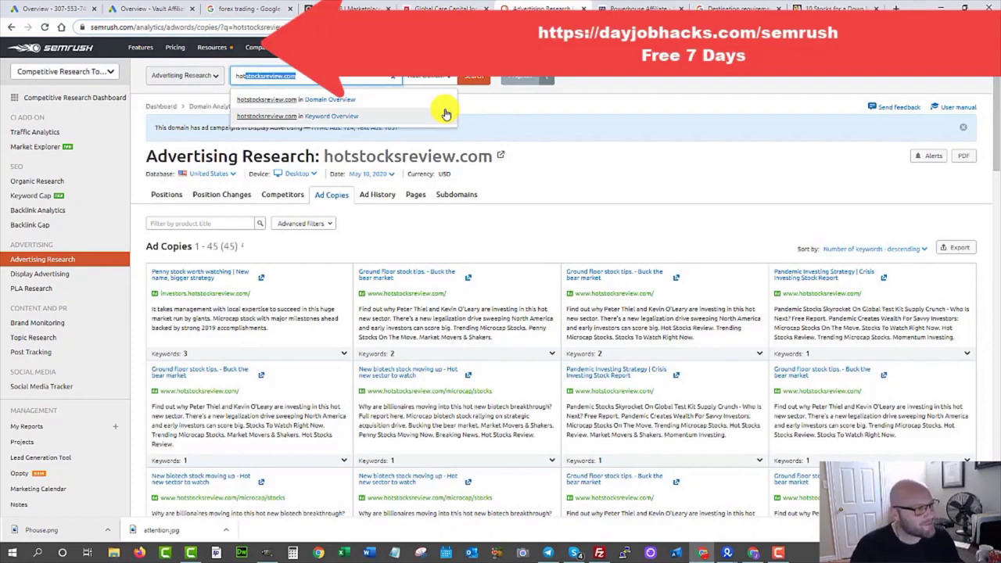
{"action": "left_click", "coordinate": [607, 116]}
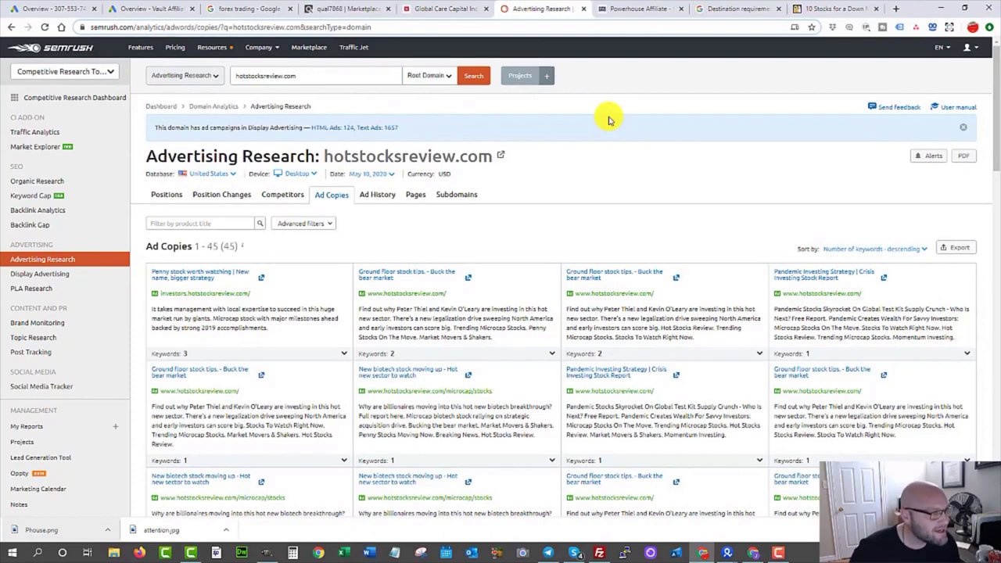
Look up fool.ca in the Advertising Research report and switch its ad copies to the Canada database
{"action": "left_click", "coordinate": [297, 80]}
{"action": "left_click_drag", "start_coordinate": [302, 75], "coordinate": [190, 83]}
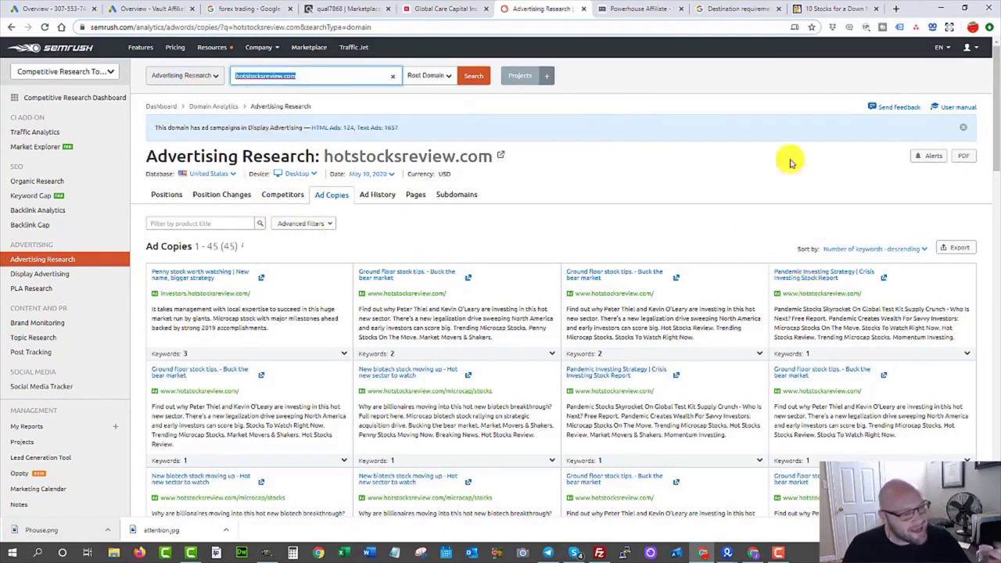
{"action": "type", "text": "fool.ca"}
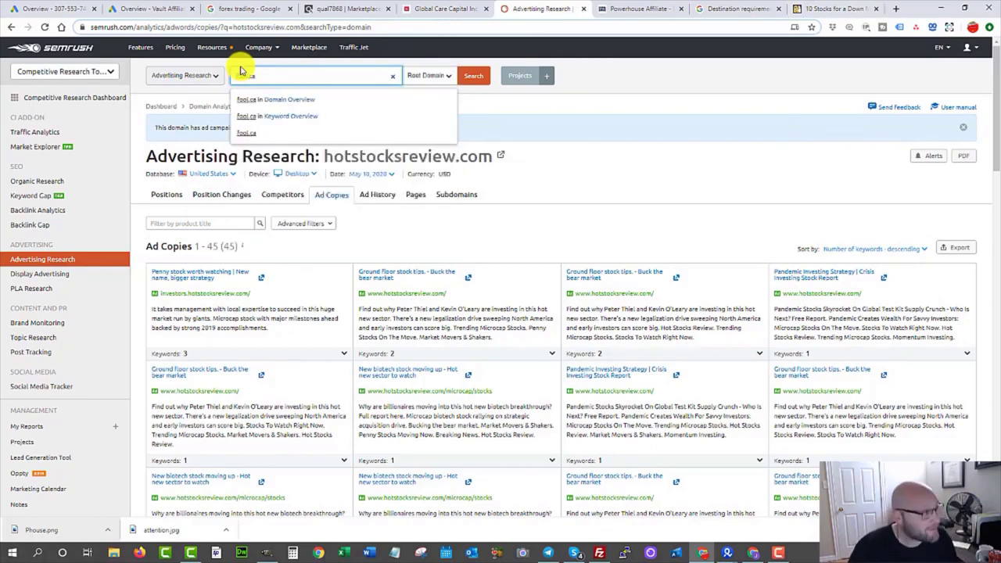
{"action": "key", "text": "Return"}
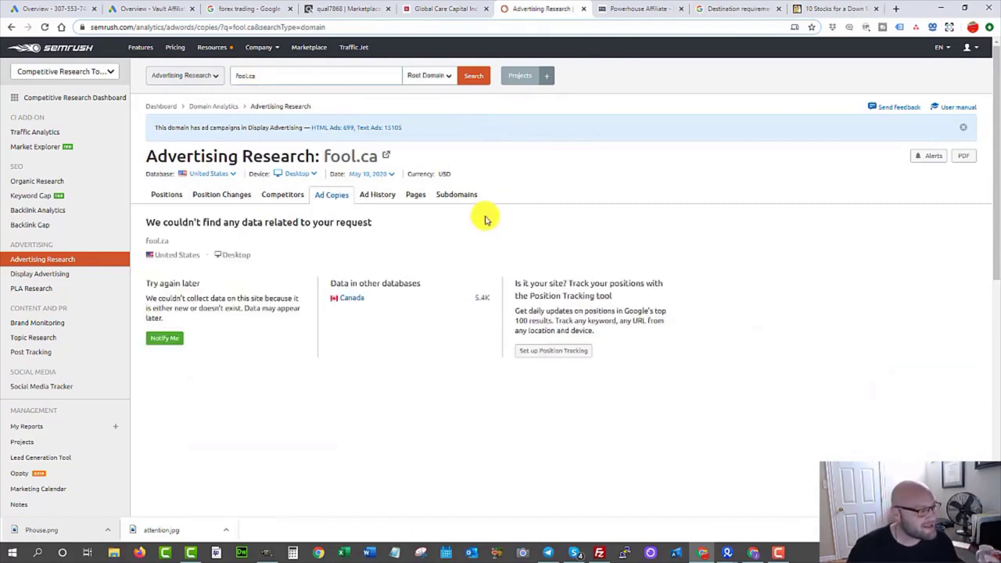
{"action": "left_click", "coordinate": [351, 297]}
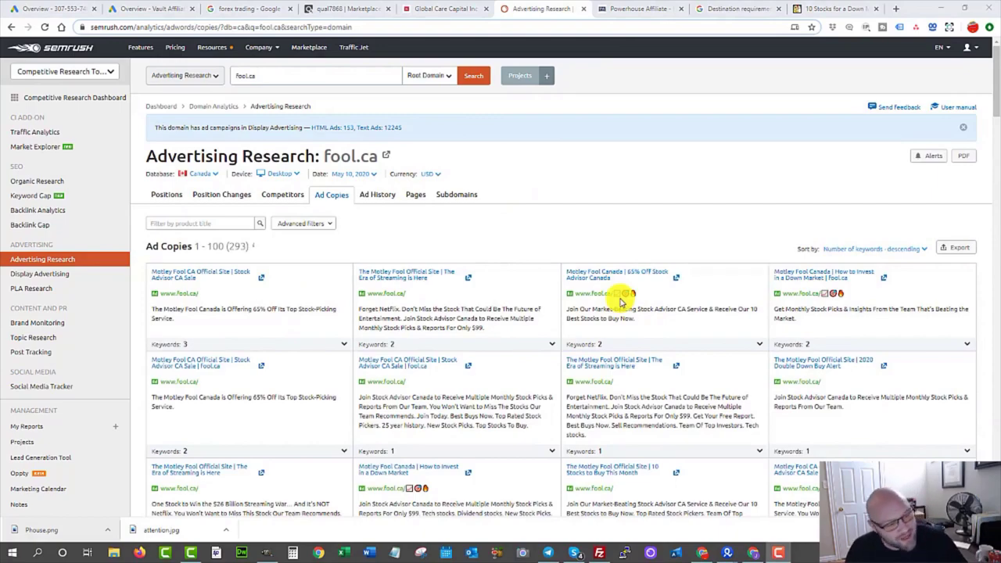
Skim fool.ca's ad copies in the Canada database, comparing the headlines and descriptions of the Motley Fool ads
{"action": "scroll", "coordinate": [569, 270], "scroll_direction": "down", "scroll_amount": 2}
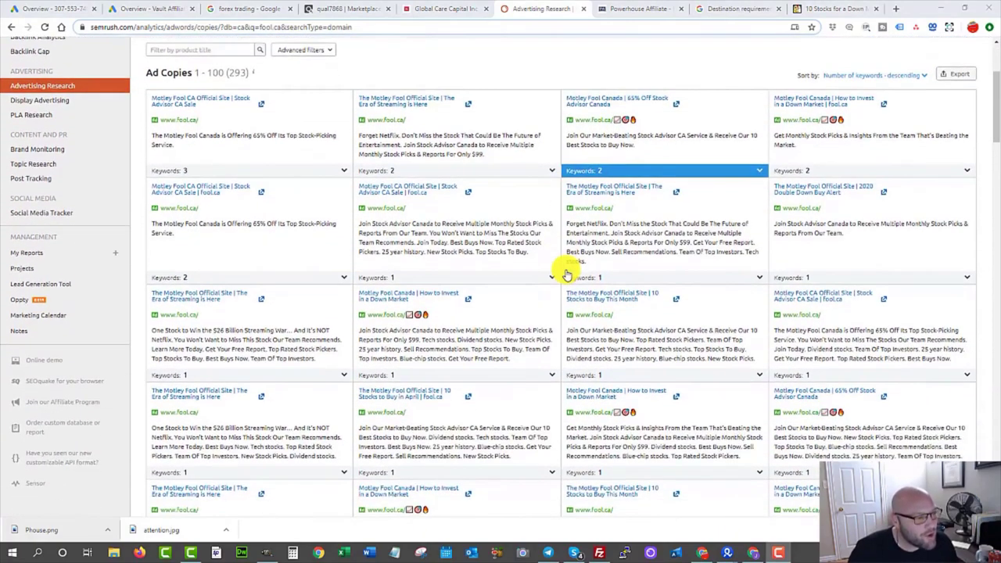
{"action": "scroll", "coordinate": [548, 282], "scroll_direction": "down", "scroll_amount": 5}
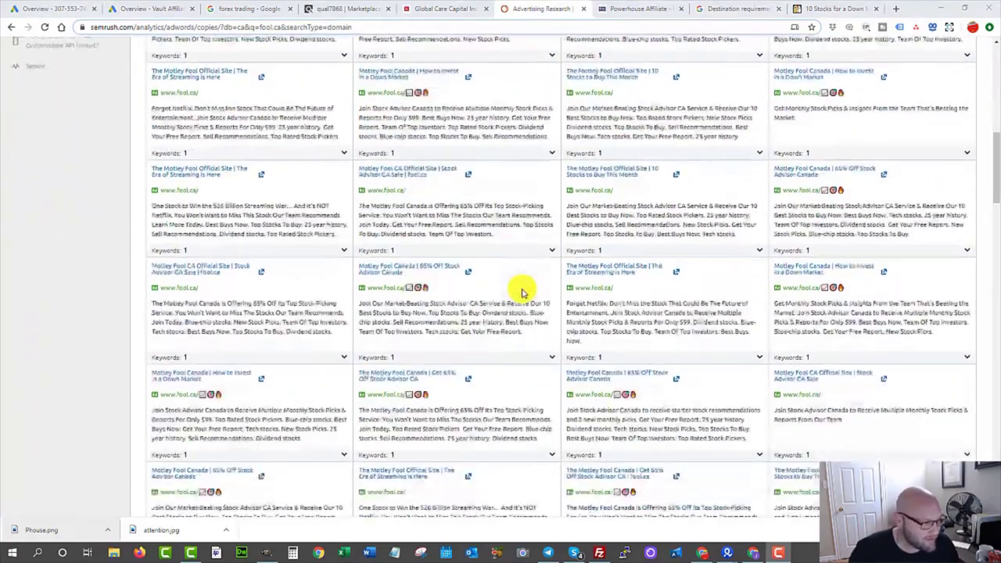
{"action": "scroll", "coordinate": [522, 292], "scroll_direction": "down", "scroll_amount": 8}
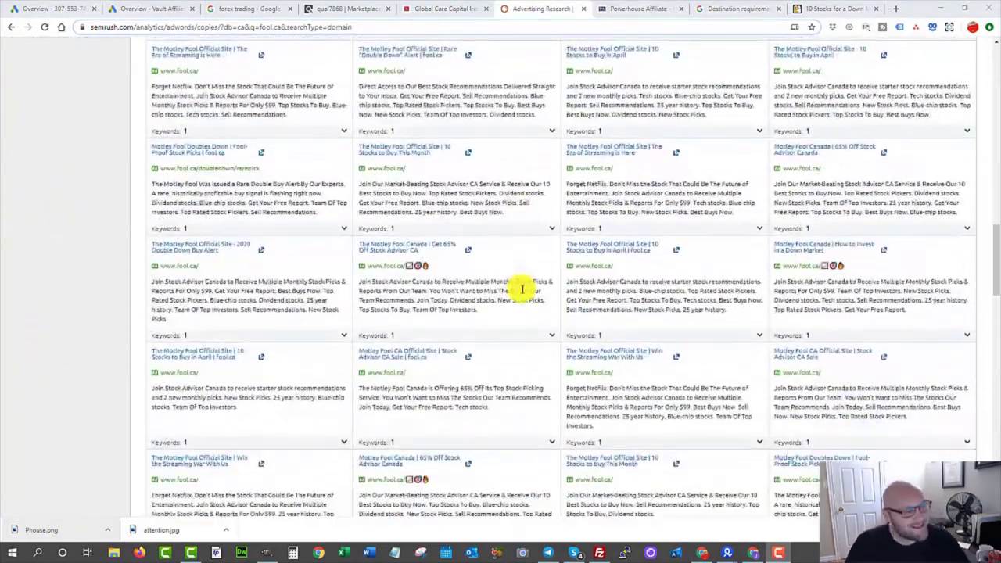
{"action": "scroll", "coordinate": [523, 289], "scroll_direction": "down", "scroll_amount": 8}
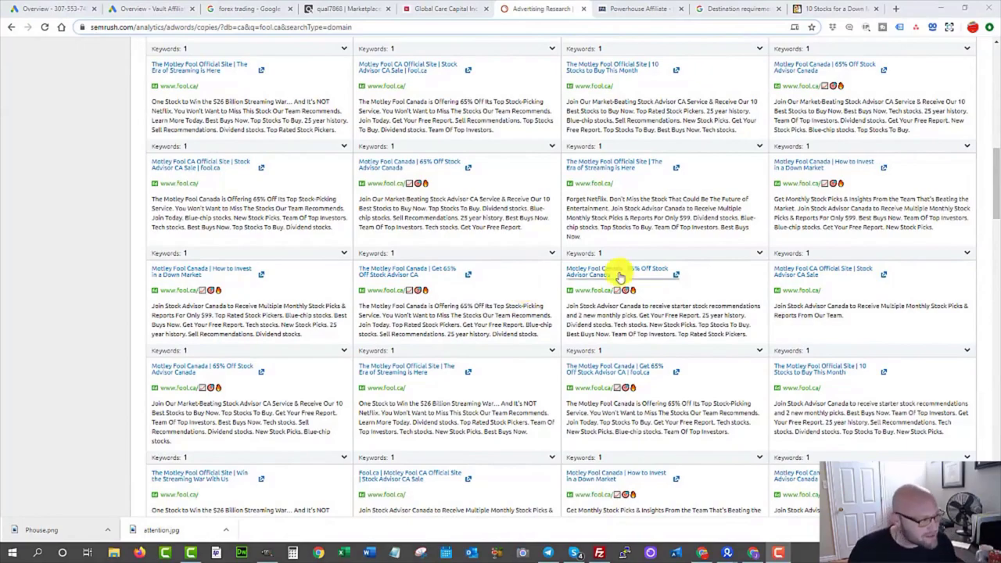
{"action": "scroll", "coordinate": [614, 272], "scroll_direction": "up", "scroll_amount": 15}
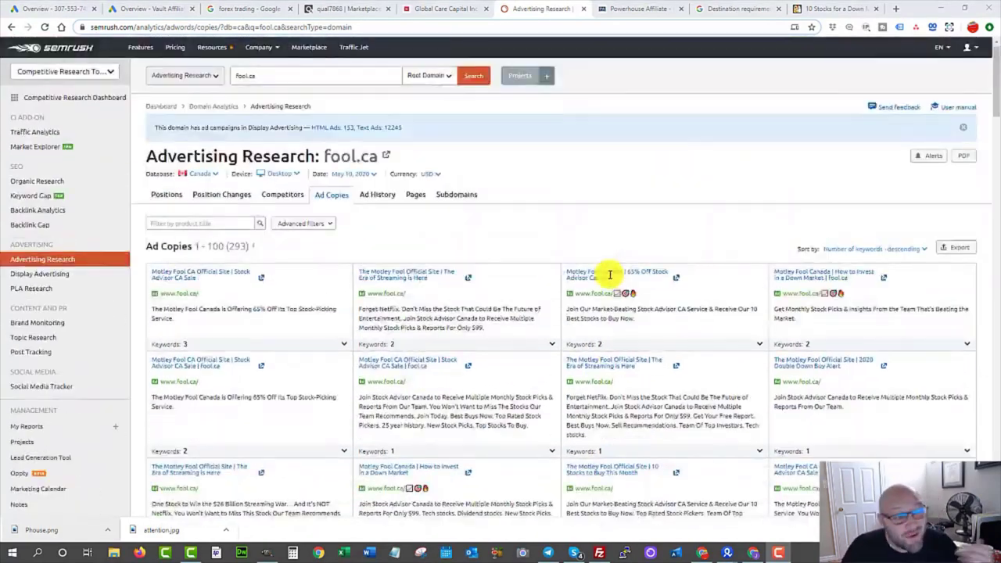
{"action": "scroll", "coordinate": [510, 286], "scroll_direction": "down", "scroll_amount": 10}
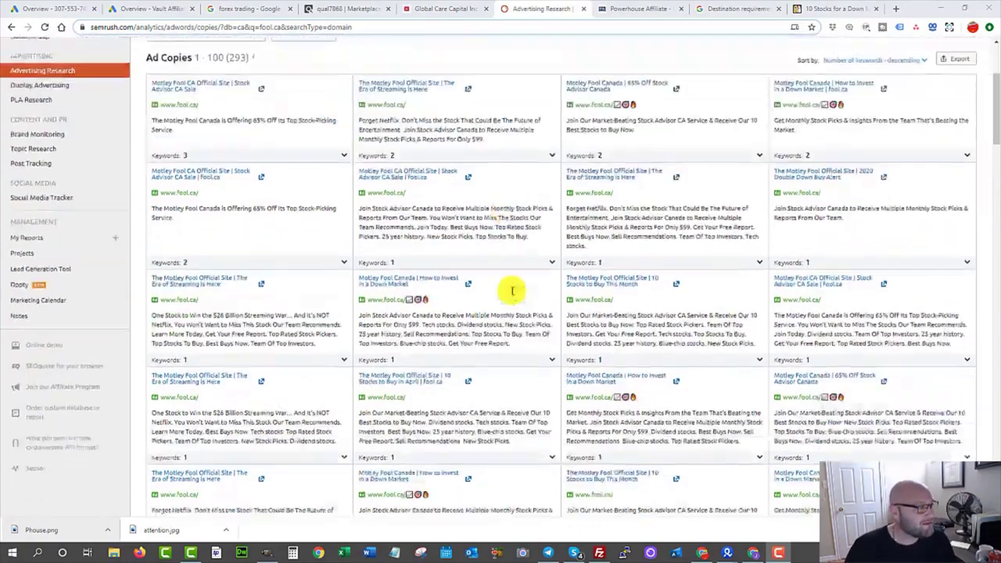
{"action": "scroll", "coordinate": [479, 308], "scroll_direction": "down", "scroll_amount": 2}
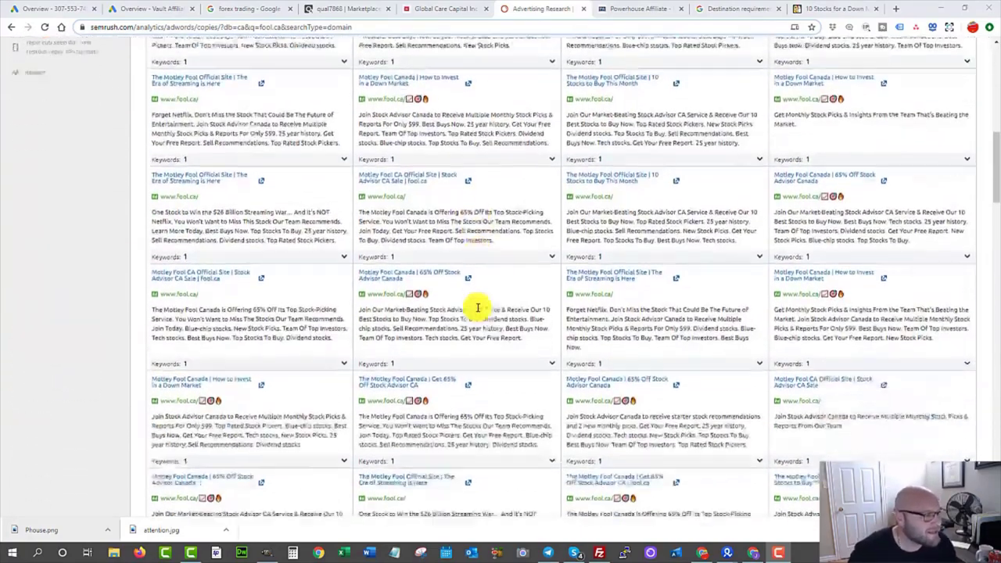
{"action": "scroll", "coordinate": [473, 313], "scroll_direction": "up", "scroll_amount": 2}
{"action": "scroll", "coordinate": [470, 316], "scroll_direction": "up", "scroll_amount": 10}
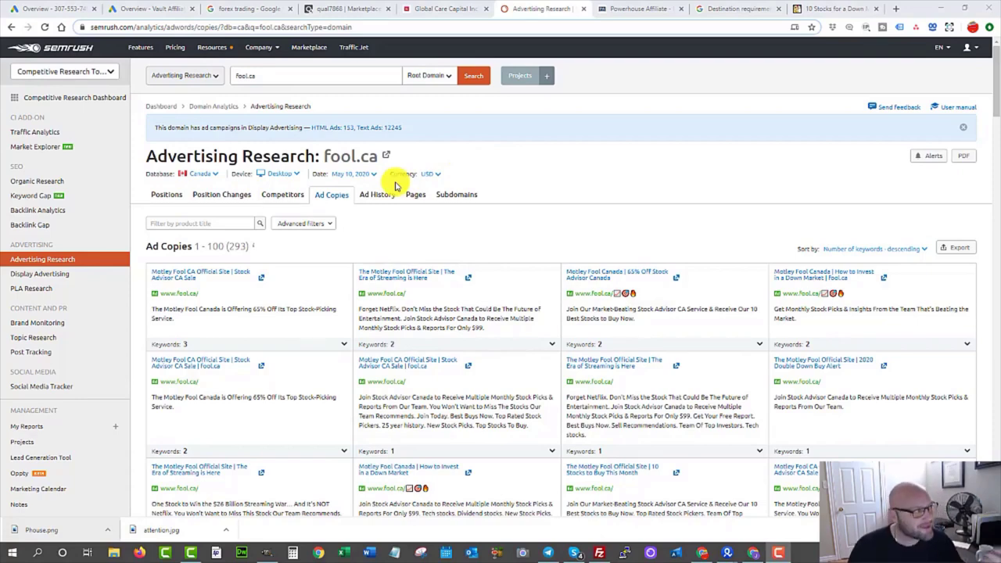
Open fool.ca's paid search positions and examine the keywords it bids on, with their volume and CPC
{"action": "left_click", "coordinate": [65, 9]}
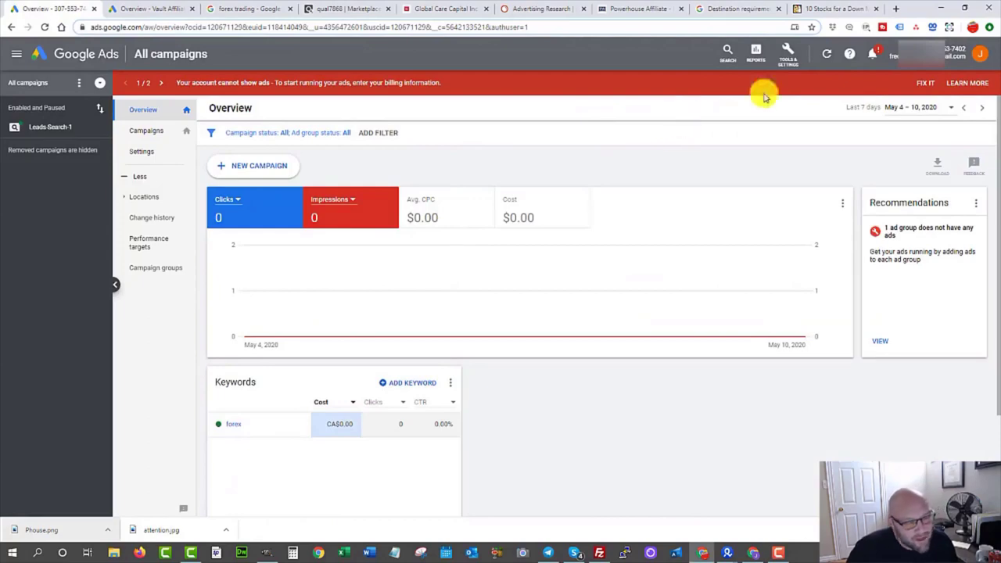
{"action": "left_click", "coordinate": [522, 8]}
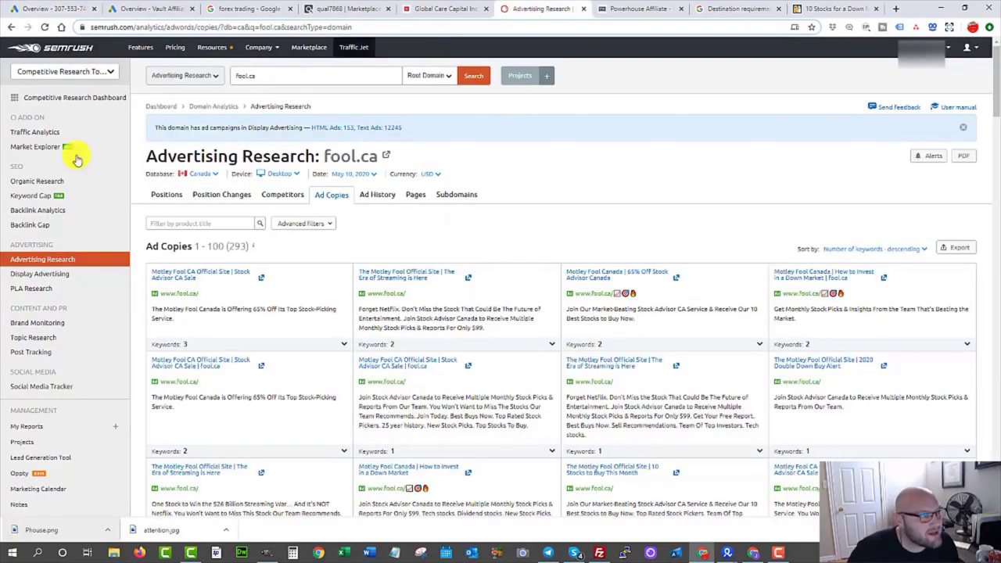
{"action": "left_click", "coordinate": [156, 195]}
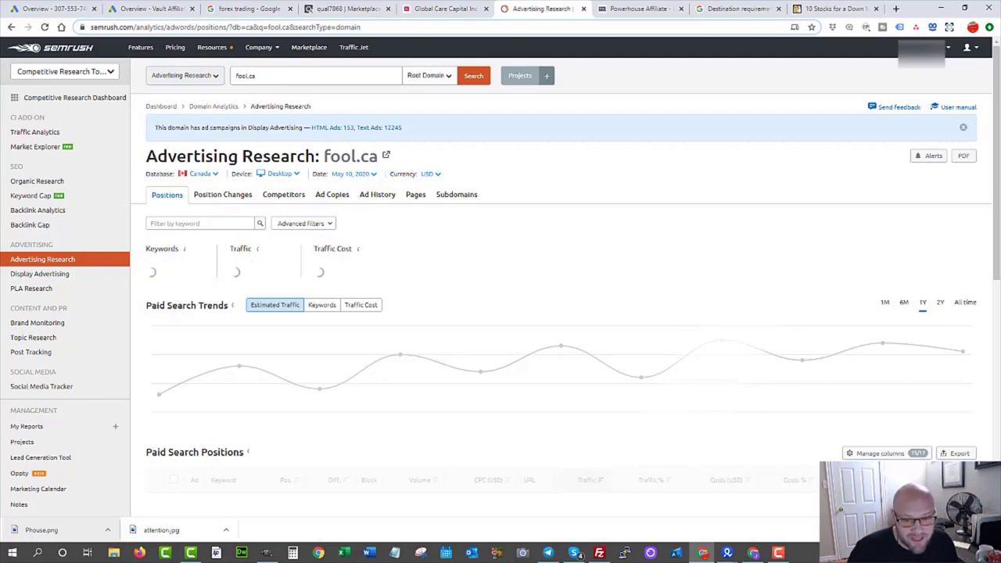
{"action": "scroll", "coordinate": [339, 328], "scroll_direction": "down", "scroll_amount": 3}
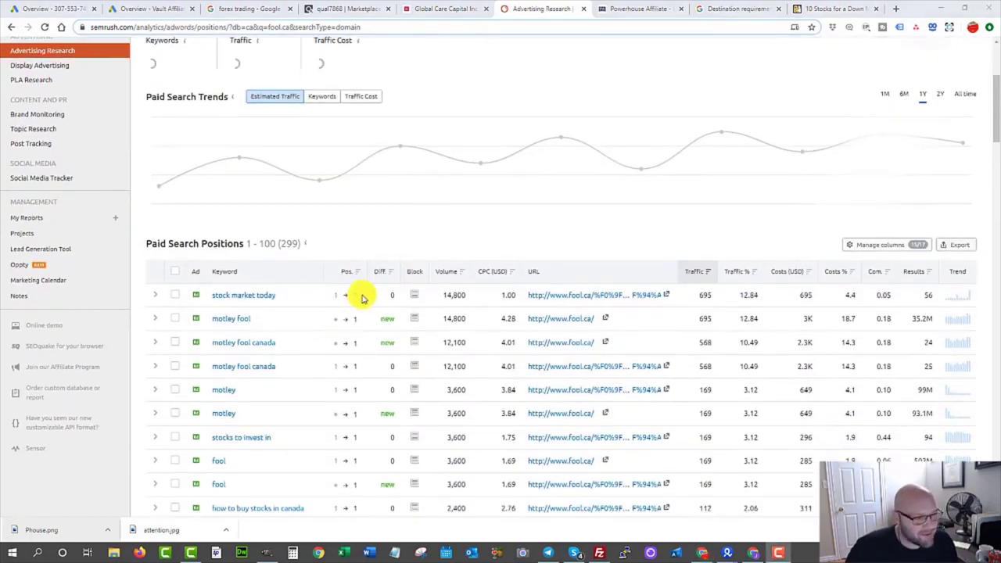
{"action": "scroll", "coordinate": [362, 297], "scroll_direction": "down", "scroll_amount": 2}
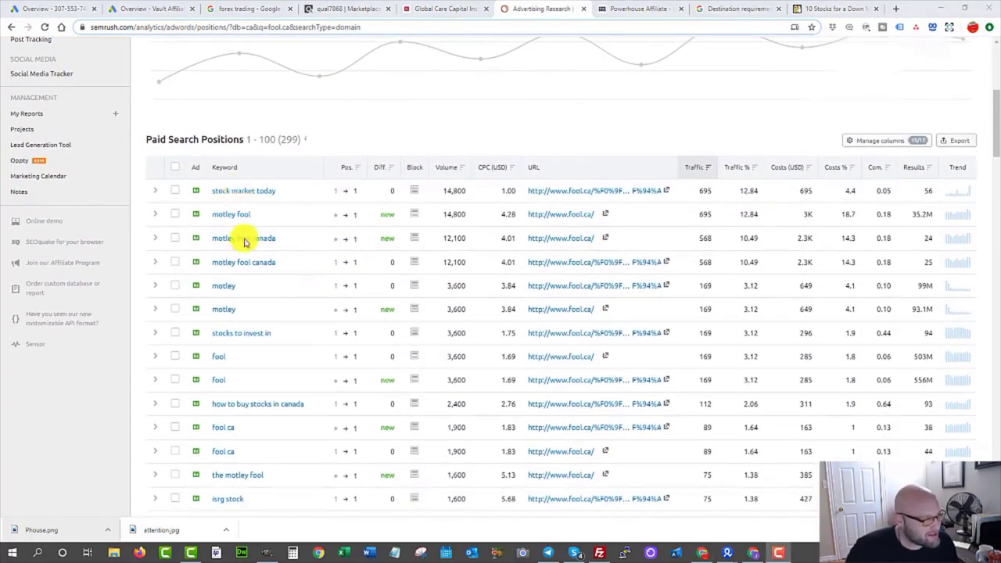
{"action": "scroll", "coordinate": [245, 242], "scroll_direction": "down", "scroll_amount": 3}
{"action": "scroll", "coordinate": [216, 226], "scroll_direction": "up", "scroll_amount": 1}
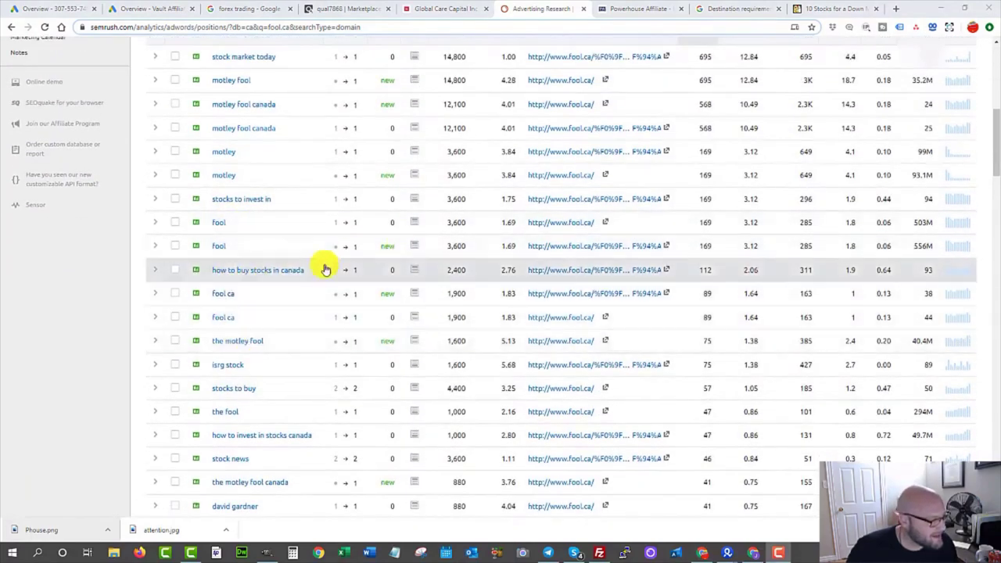
{"action": "scroll", "coordinate": [326, 270], "scroll_direction": "down", "scroll_amount": 3}
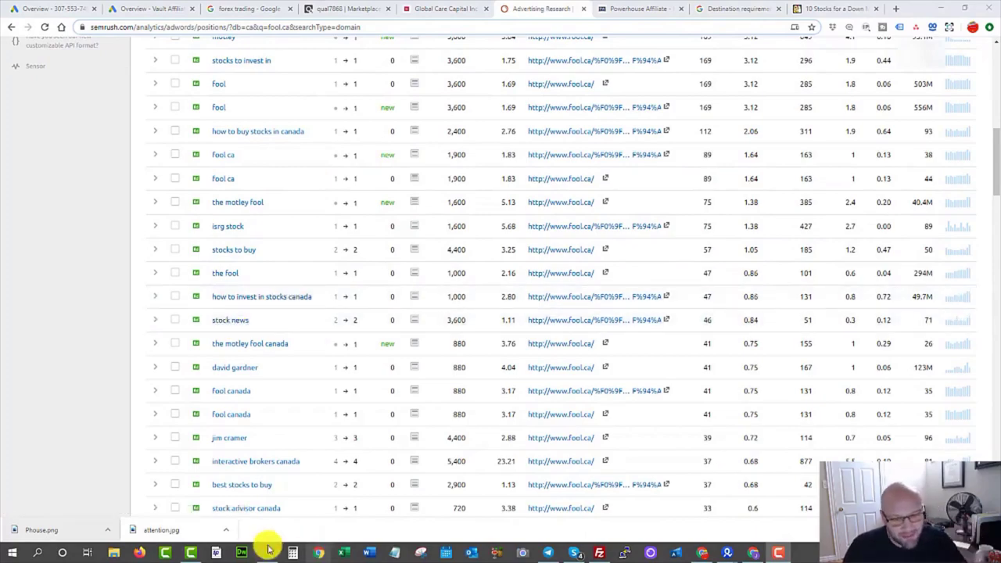
{"action": "scroll", "coordinate": [266, 430], "scroll_direction": "up", "scroll_amount": 12}
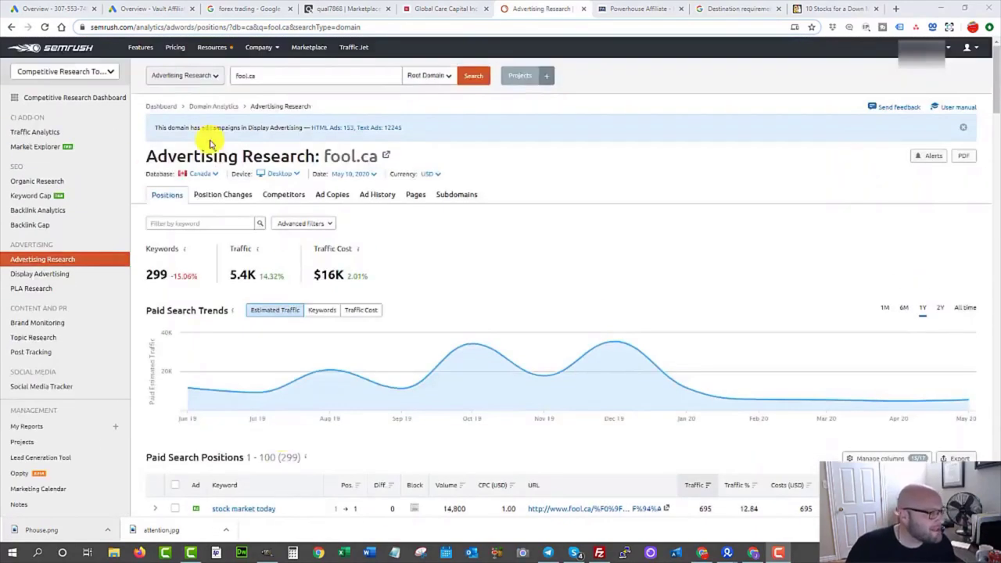
{"action": "scroll", "coordinate": [210, 143], "scroll_direction": "down", "scroll_amount": 3}
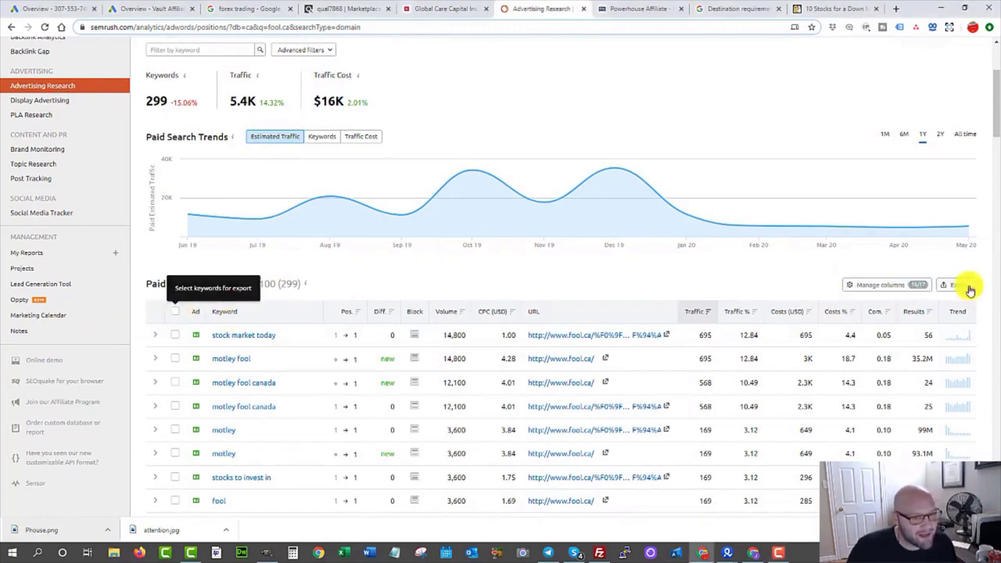
Switch to Google Ads, open Keyword Planner and set up new keyword discovery starting from a website
{"action": "left_click", "coordinate": [55, 10]}
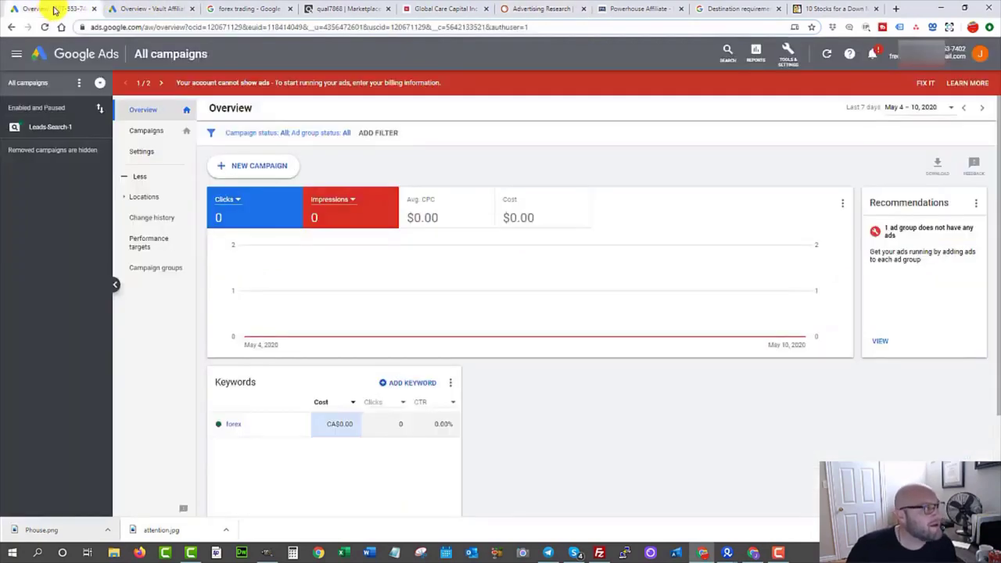
{"action": "left_click", "coordinate": [787, 56]}
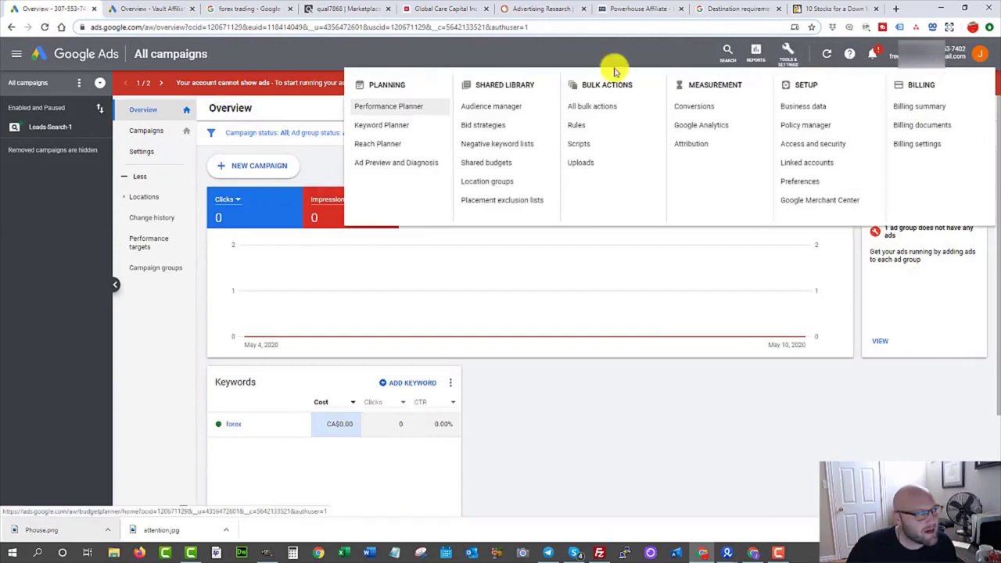
{"action": "left_click", "coordinate": [379, 129]}
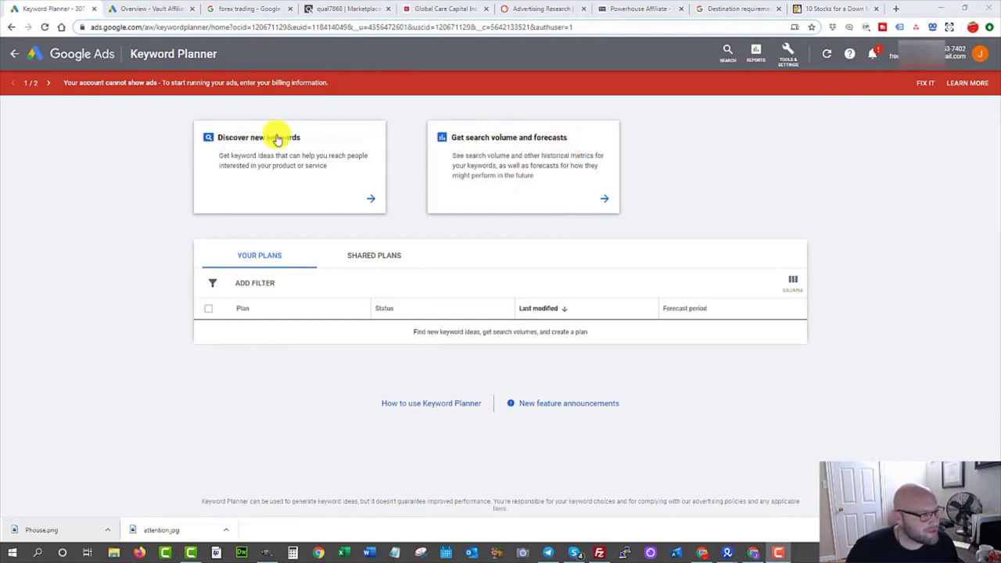
{"action": "left_click", "coordinate": [265, 136]}
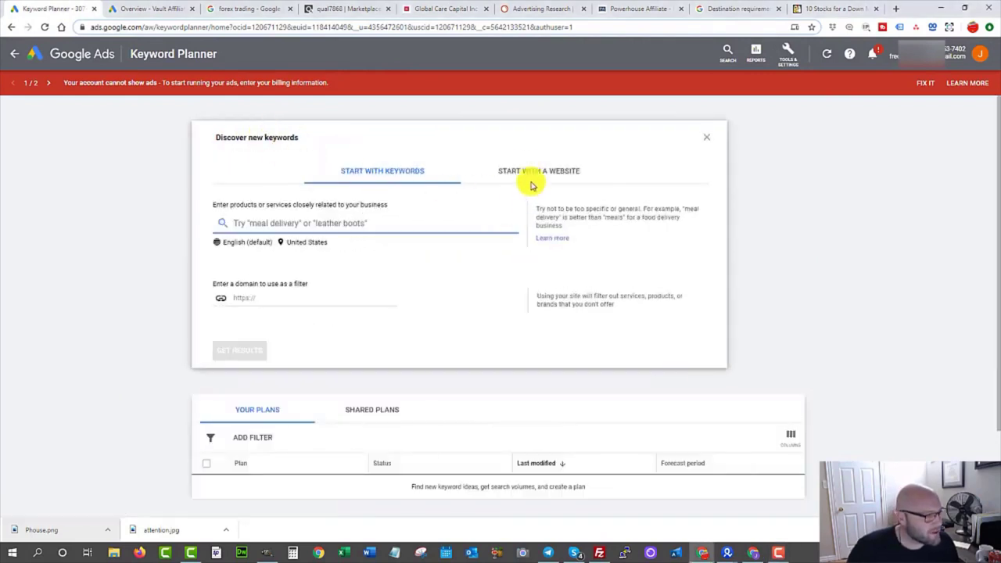
{"action": "left_click", "coordinate": [530, 175]}
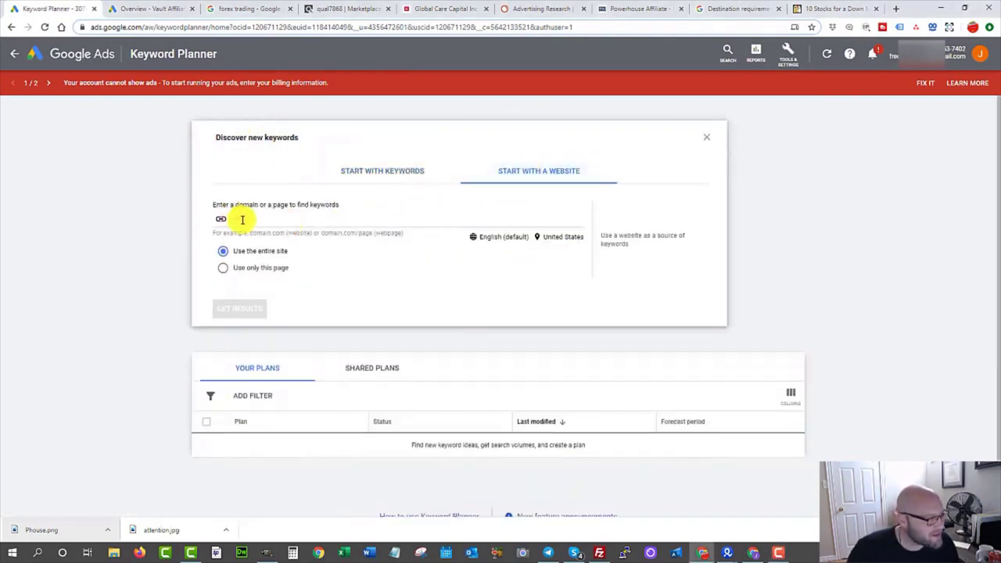
{"action": "left_click", "coordinate": [242, 220]}
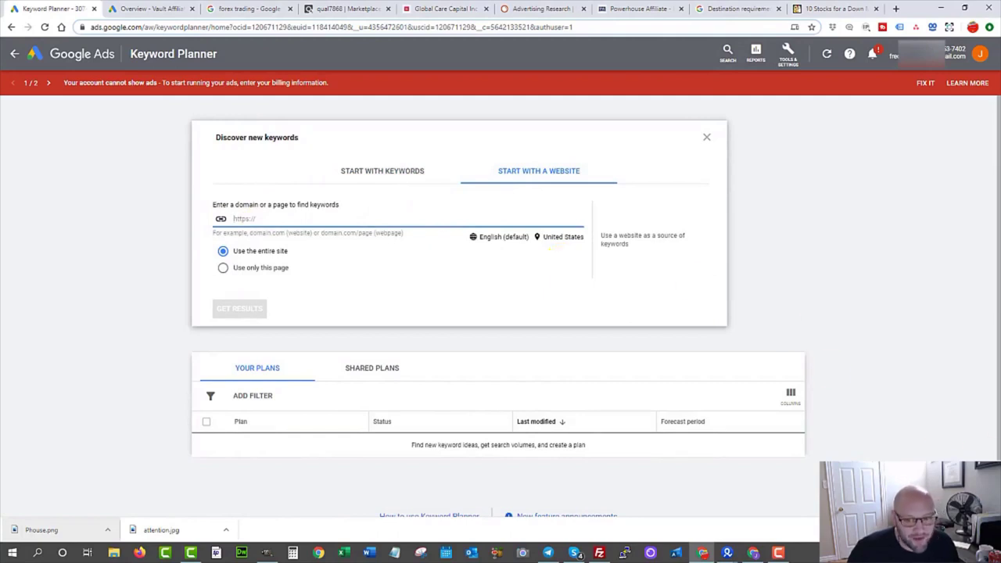
Switch to the ClickBank marketplace, open the Microcapmillionaires.com offer page and copy its domain from the address
{"action": "key", "text": "ctrl+4"}
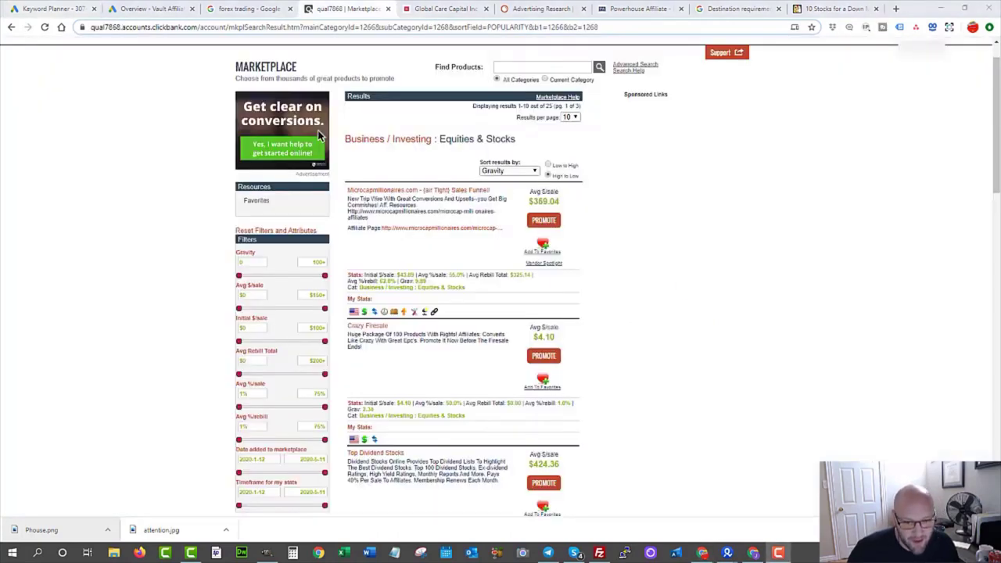
{"action": "left_click", "coordinate": [378, 196]}
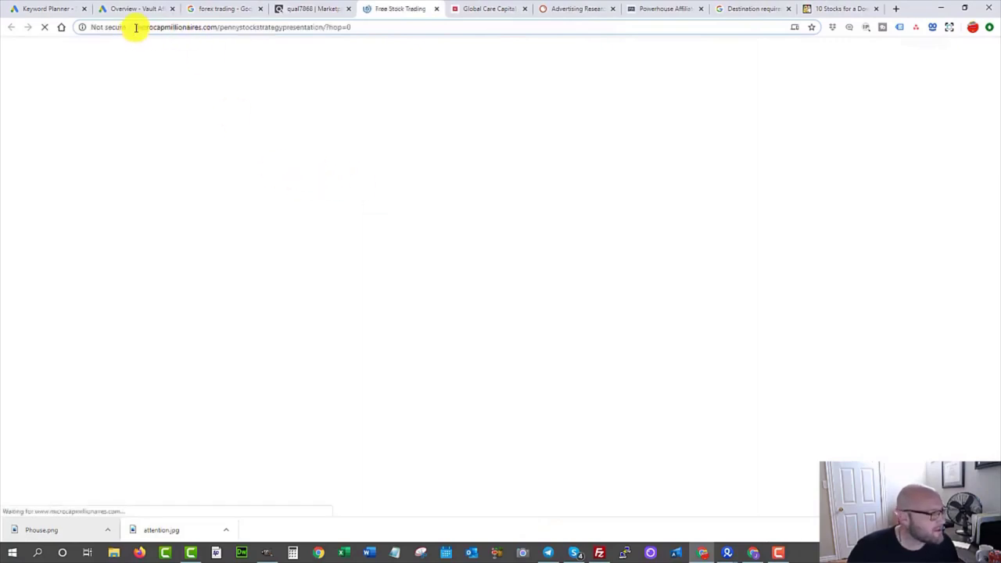
{"action": "left_click_drag", "start_coordinate": [134, 27], "coordinate": [217, 31]}
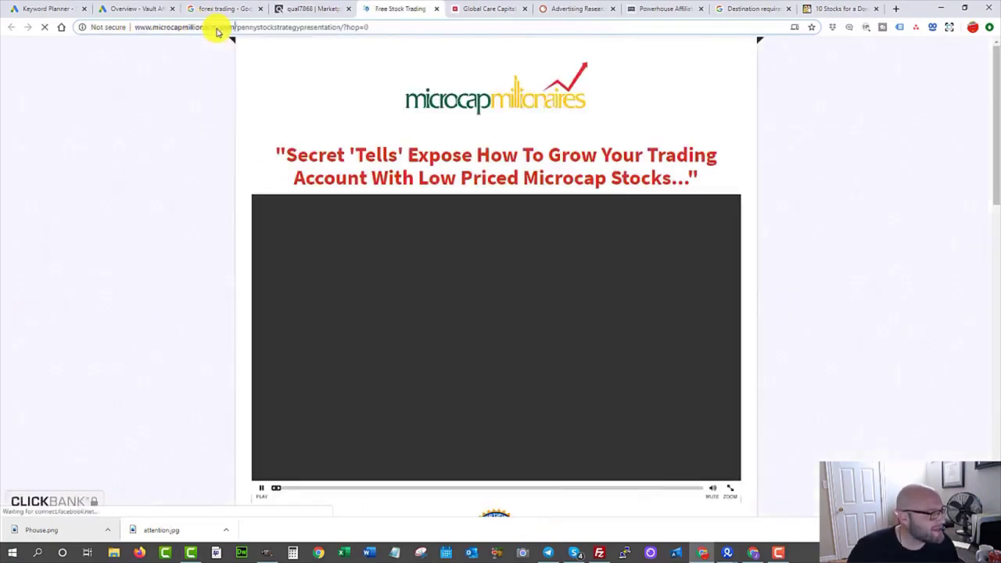
{"action": "right_click", "coordinate": [166, 31]}
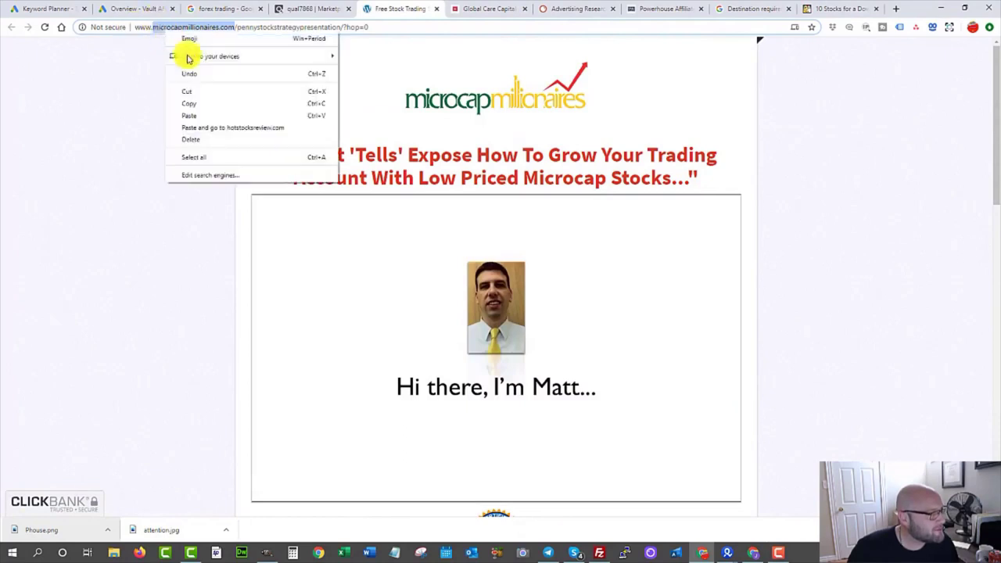
{"action": "left_click", "coordinate": [185, 101]}
Back in Keyword Planner, get keyword ideas for the entire site microcapmillionaires.com
{"action": "key", "text": "ctrl+1"}
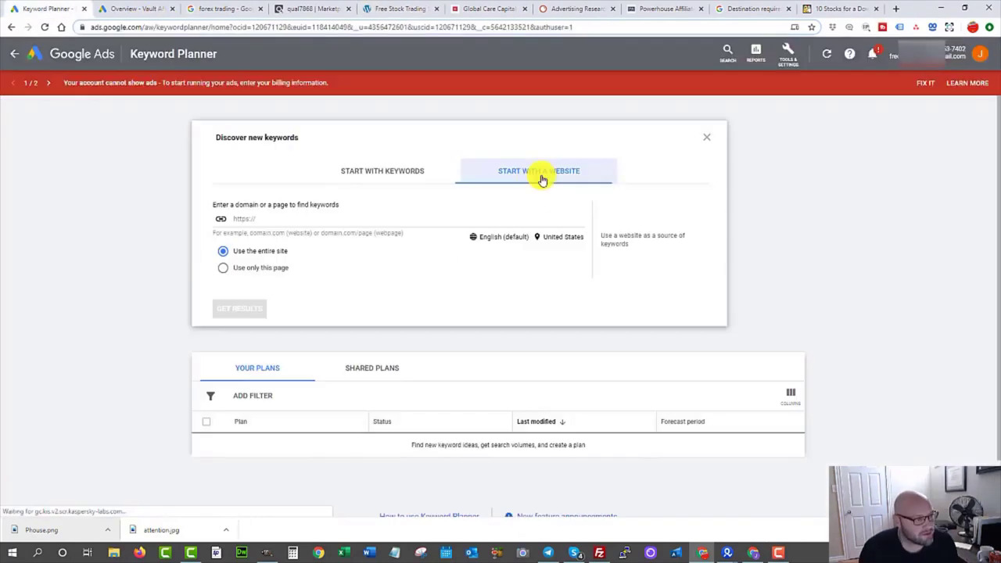
{"action": "right_click", "coordinate": [258, 220]}
{"action": "left_click", "coordinate": [276, 306]}
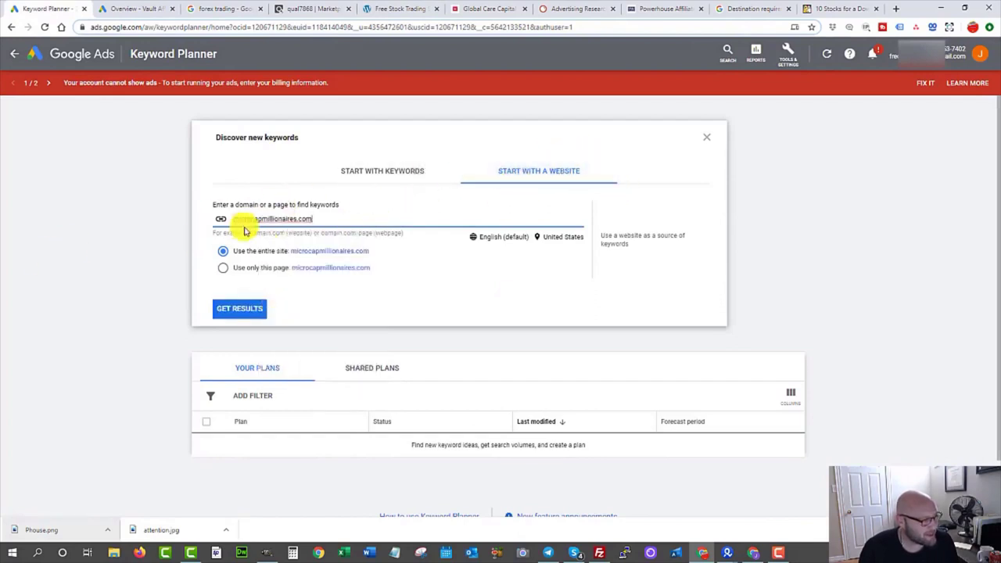
{"action": "left_click", "coordinate": [238, 311]}
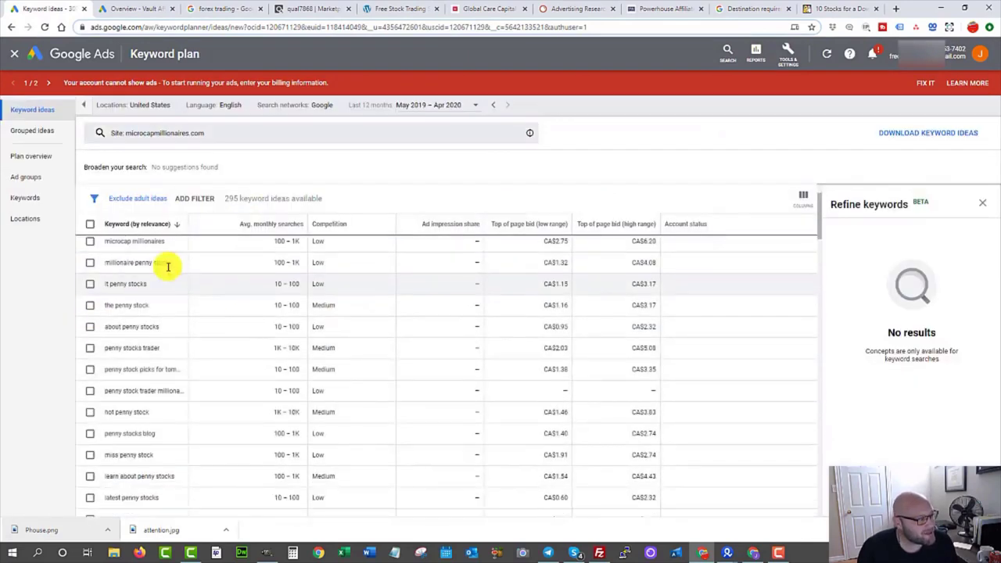
{"action": "scroll", "coordinate": [226, 318], "scroll_direction": "up", "scroll_amount": 2}
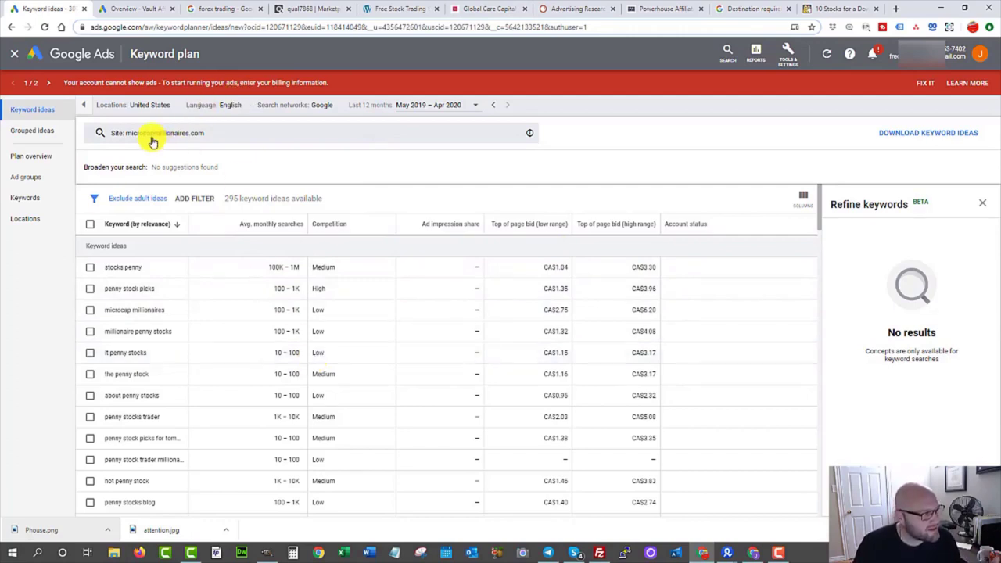
Look through the microcapmillionaires.com keyword ideas and sort them by top of page bid (low range), ending with the lowest bids first
{"action": "scroll", "coordinate": [192, 342], "scroll_direction": "down", "scroll_amount": 3}
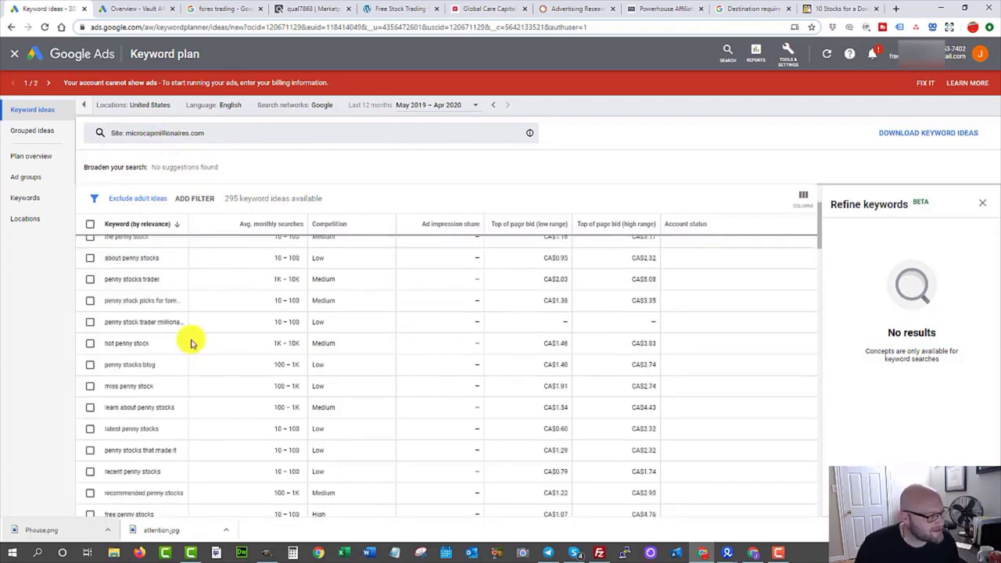
{"action": "scroll", "coordinate": [152, 380], "scroll_direction": "down", "scroll_amount": 3}
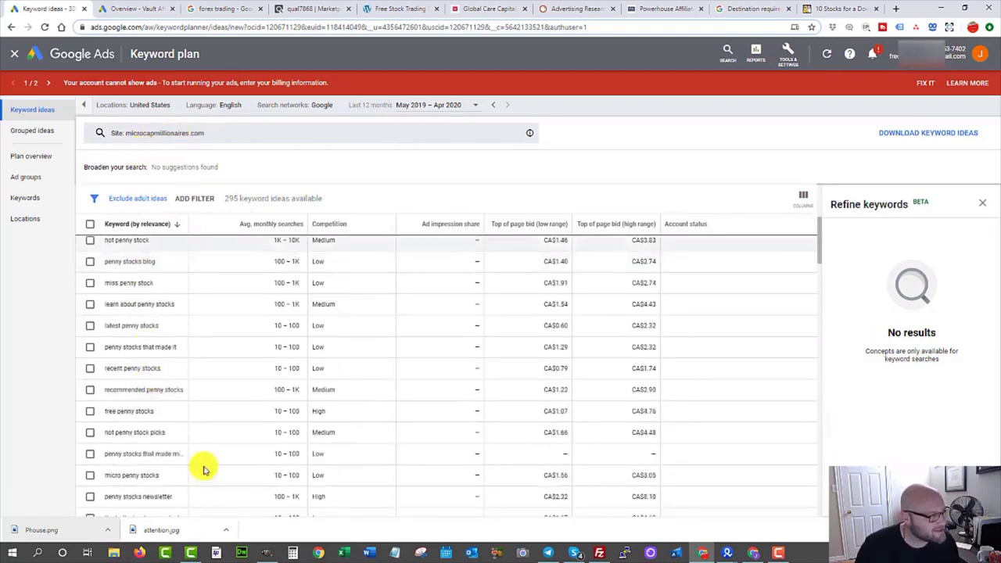
{"action": "scroll", "coordinate": [167, 391], "scroll_direction": "down", "scroll_amount": 10}
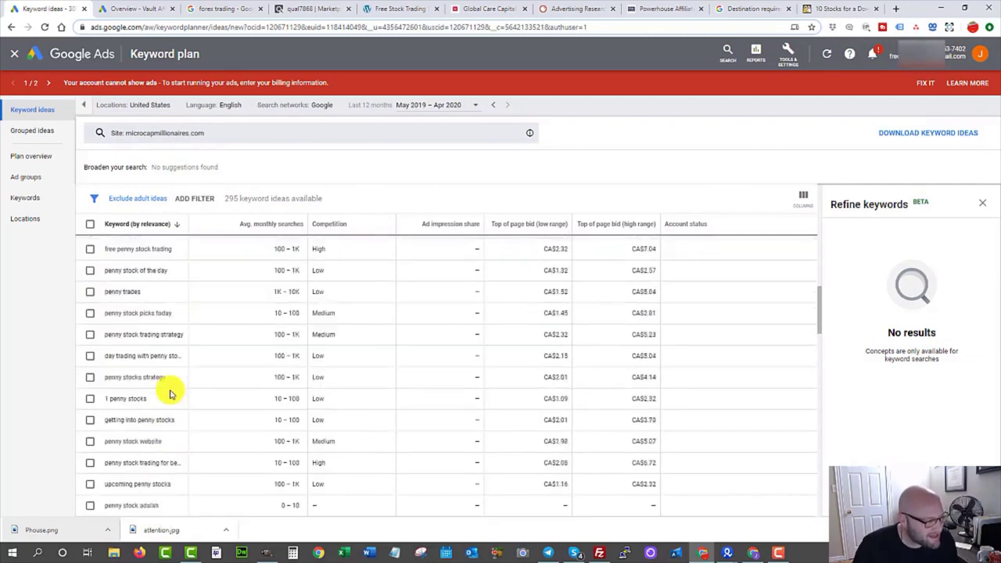
{"action": "scroll", "coordinate": [164, 387], "scroll_direction": "down", "scroll_amount": 6}
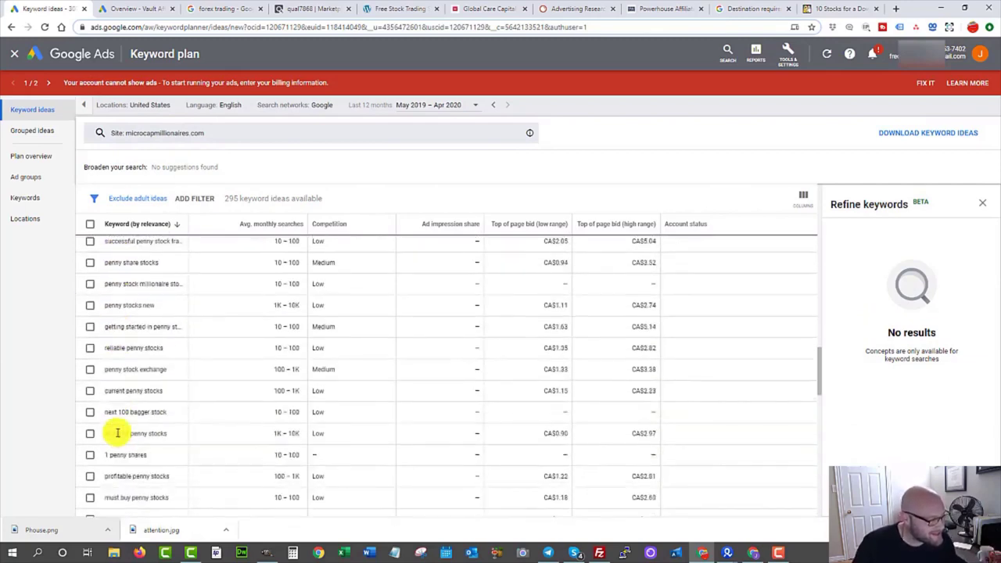
{"action": "scroll", "coordinate": [117, 434], "scroll_direction": "down", "scroll_amount": 10}
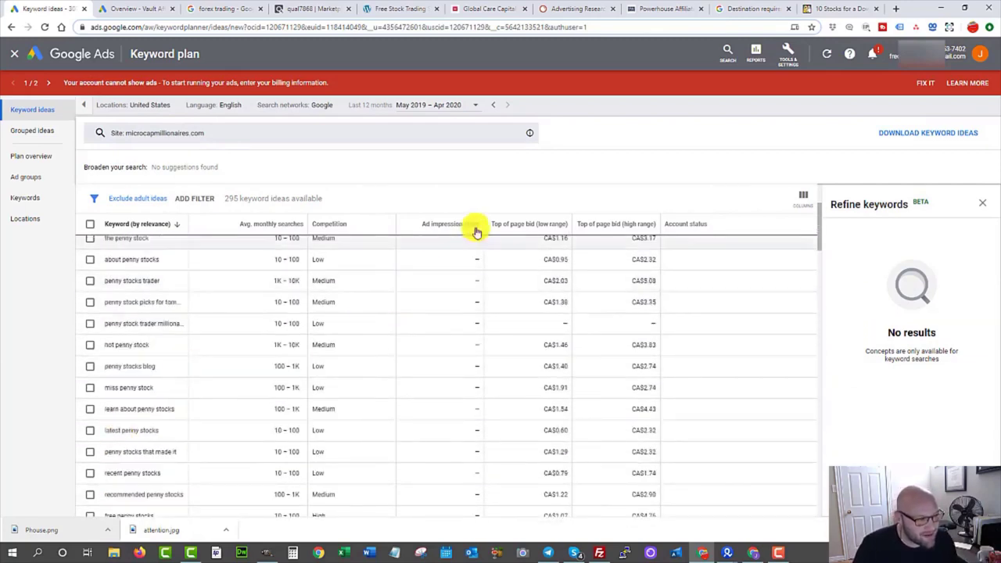
{"action": "left_click", "coordinate": [523, 226]}
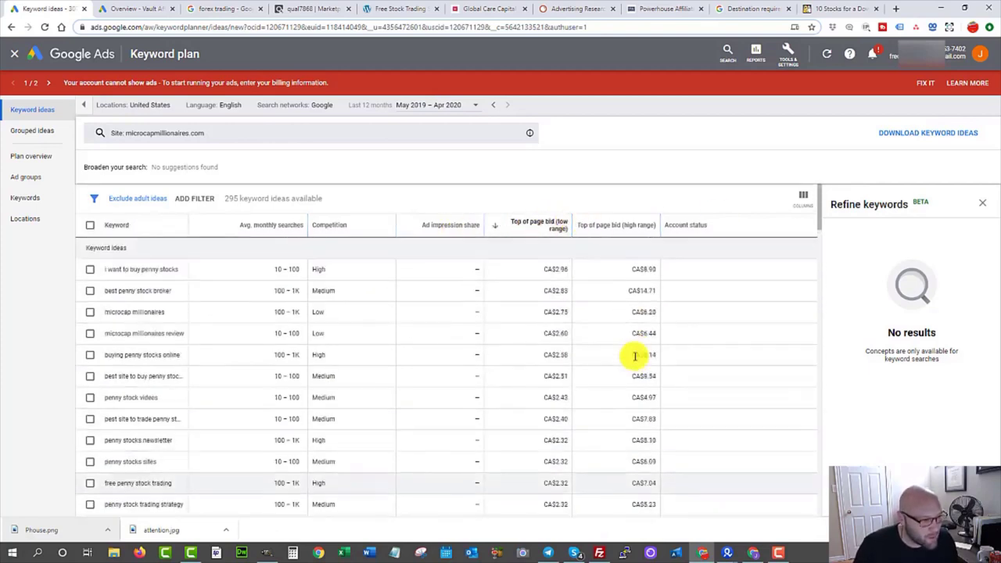
{"action": "left_click_drag", "start_coordinate": [556, 268], "coordinate": [576, 274]}
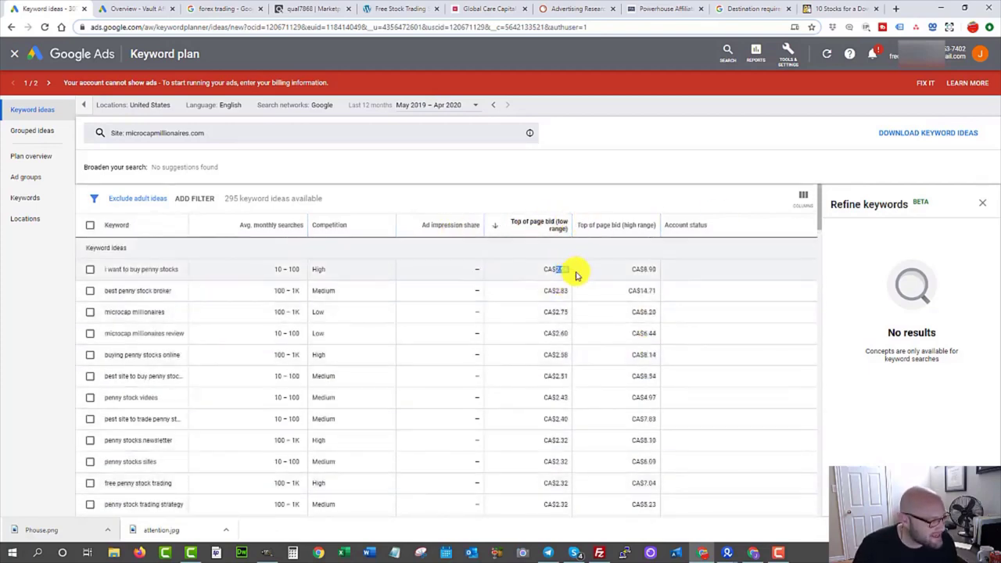
{"action": "left_click", "coordinate": [539, 229]}
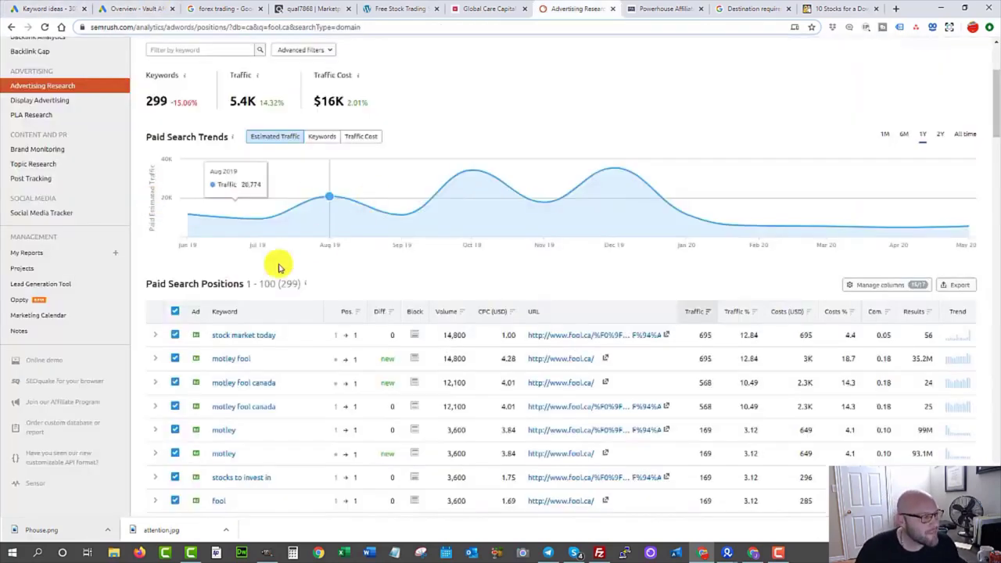
Switch to the Semrush advertising research for fool.ca and review its paid search trends and keyword positions
{"action": "scroll", "coordinate": [279, 266], "scroll_direction": "down", "scroll_amount": 1}
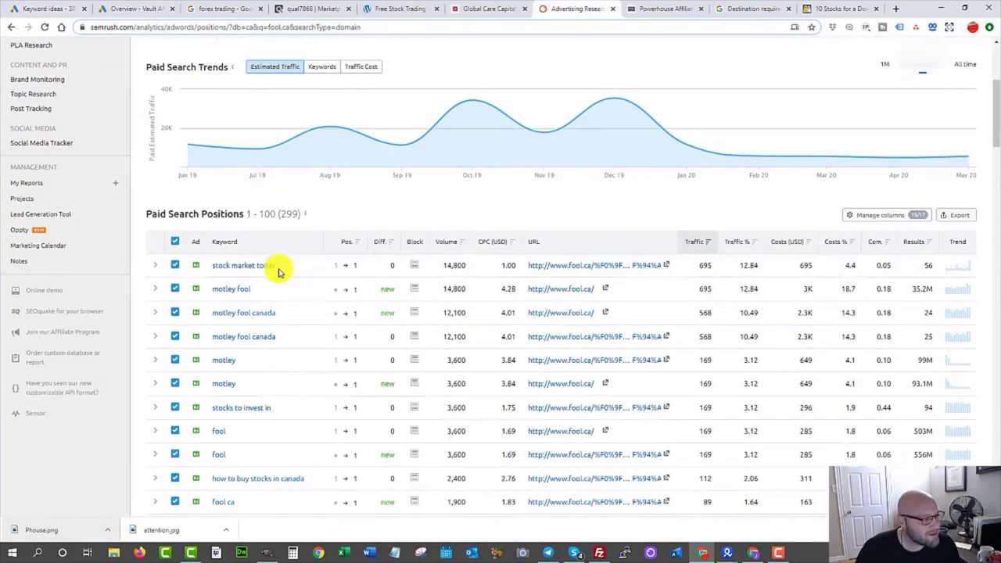
{"action": "scroll", "coordinate": [194, 290], "scroll_direction": "down", "scroll_amount": 2}
{"action": "scroll", "coordinate": [194, 290], "scroll_direction": "up", "scroll_amount": 5}
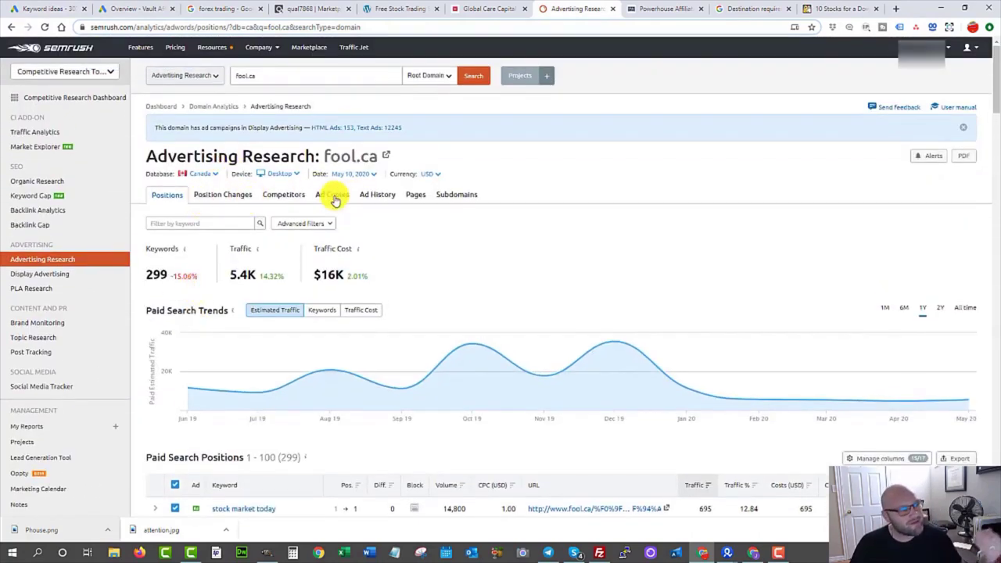
{"action": "scroll", "coordinate": [234, 295], "scroll_direction": "down", "scroll_amount": 3}
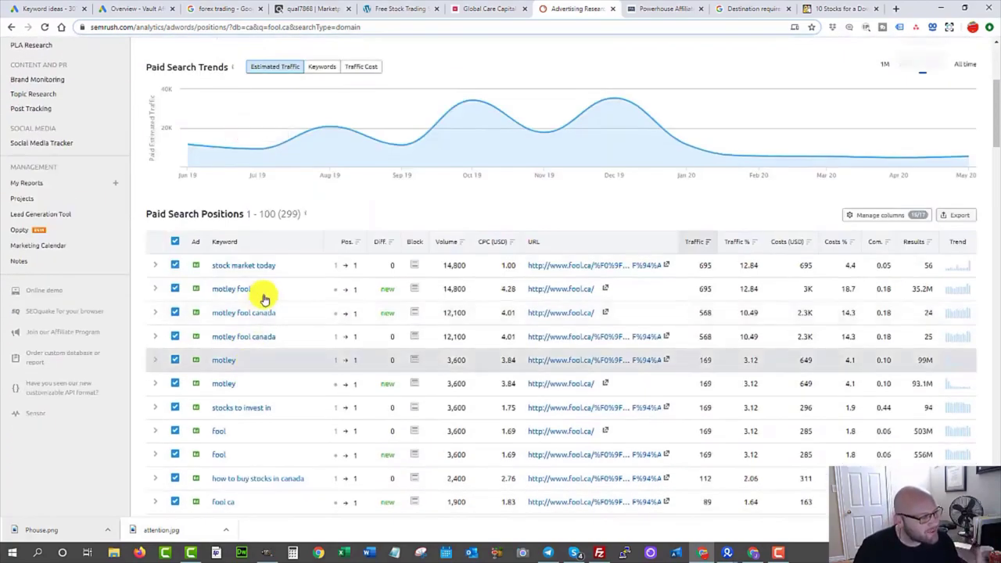
{"action": "scroll", "coordinate": [297, 250], "scroll_direction": "down", "scroll_amount": 3}
{"action": "scroll", "coordinate": [331, 294], "scroll_direction": "up", "scroll_amount": 3}
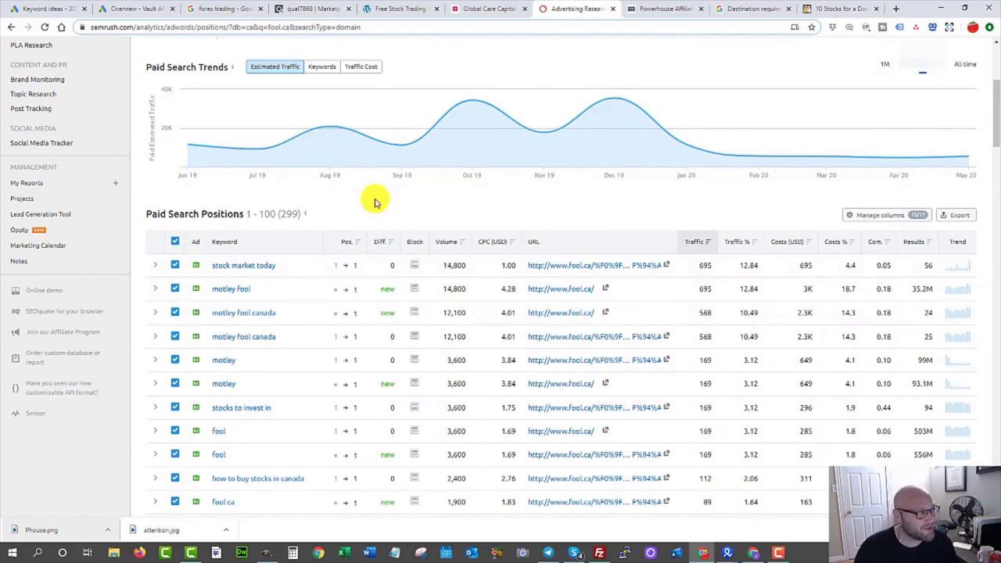
Return to Google Ads, leave Keyword Planner for the account overview and start a new campaign
{"action": "left_click", "coordinate": [35, 9]}
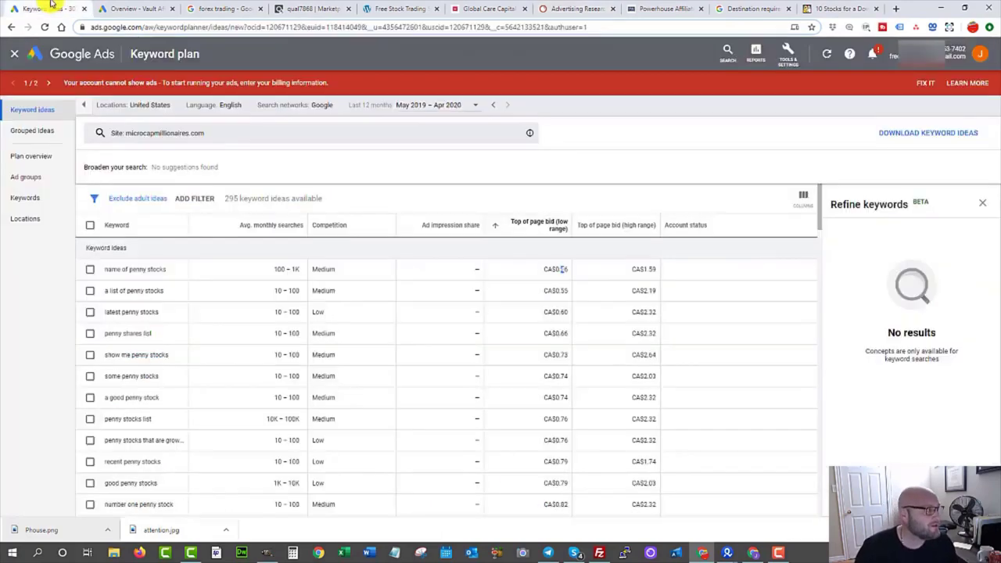
{"action": "left_click", "coordinate": [13, 55]}
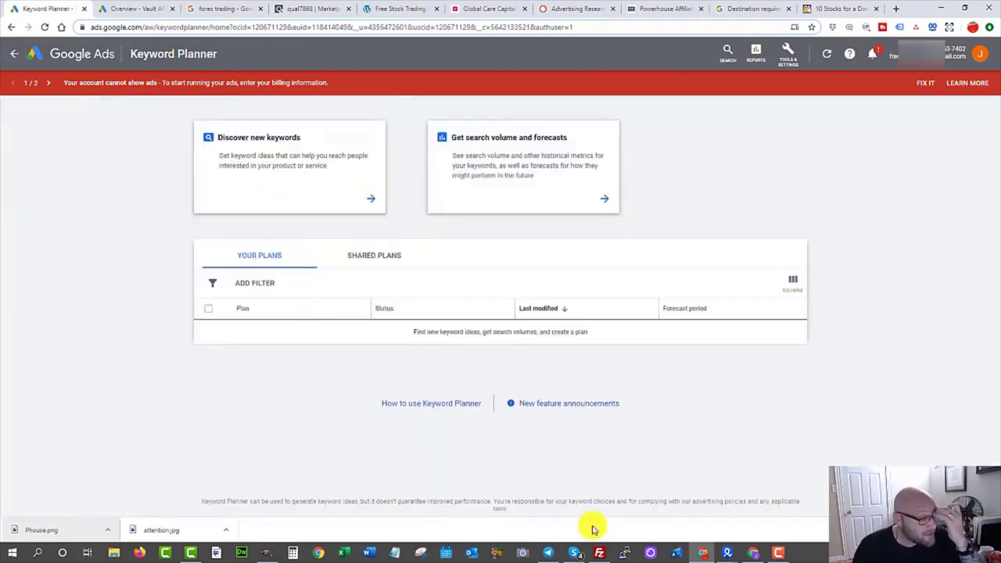
{"action": "left_click", "coordinate": [14, 56]}
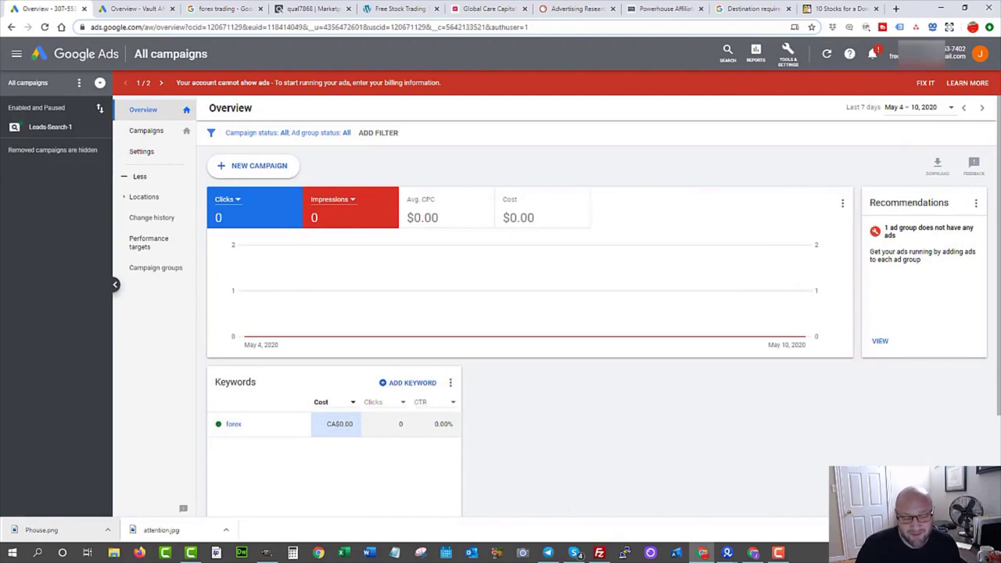
{"action": "left_click", "coordinate": [264, 167]}
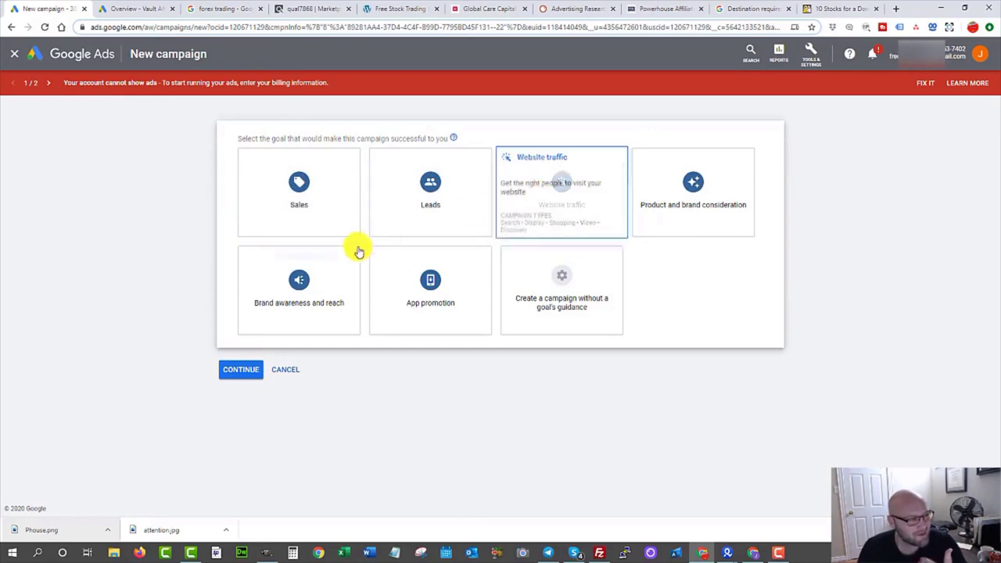
Set the new campaign's goal to Leads and its type to Search, with Website visits as the way to reach the goal
{"action": "left_click", "coordinate": [440, 195]}
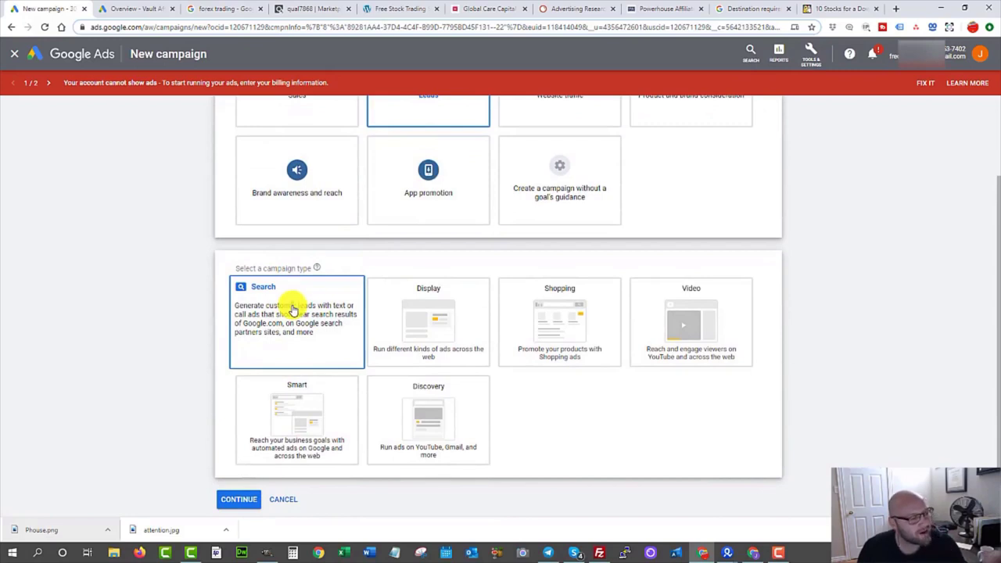
{"action": "left_click", "coordinate": [291, 312]}
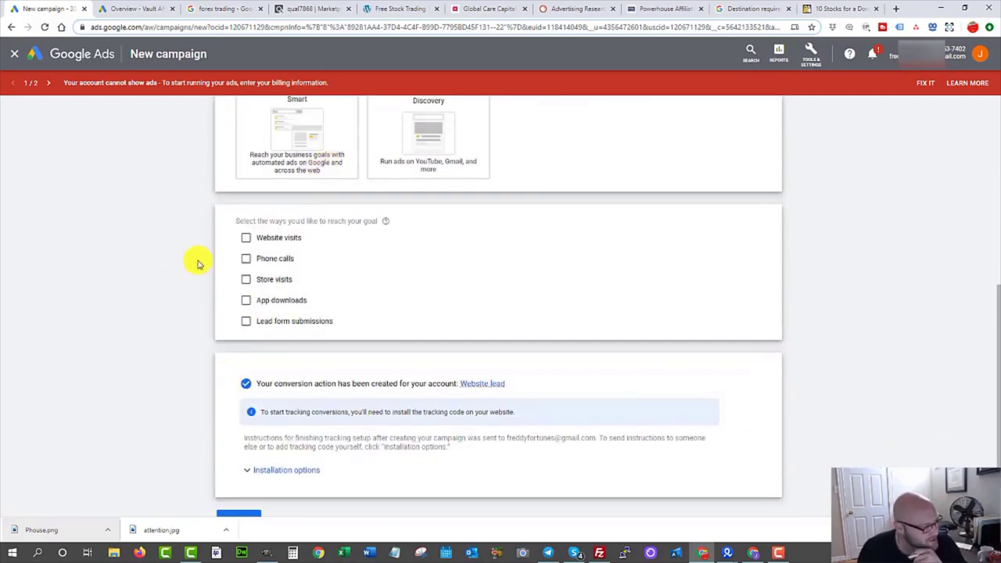
{"action": "left_click", "coordinate": [246, 238]}
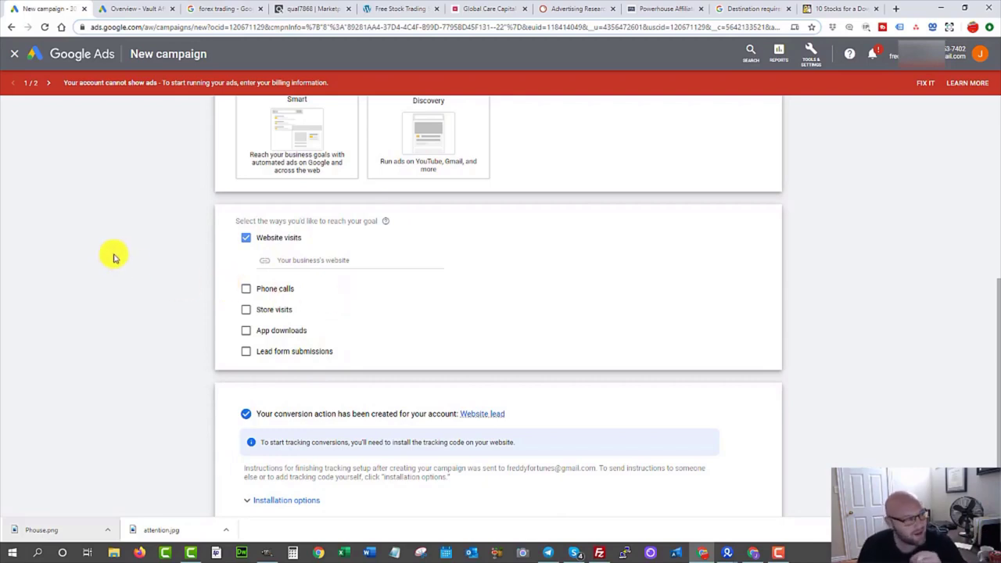
Examine the global site tag code for installing the Website lead conversion tracking yourself, and close the instructions
{"action": "scroll", "coordinate": [94, 339], "scroll_direction": "down", "scroll_amount": 1}
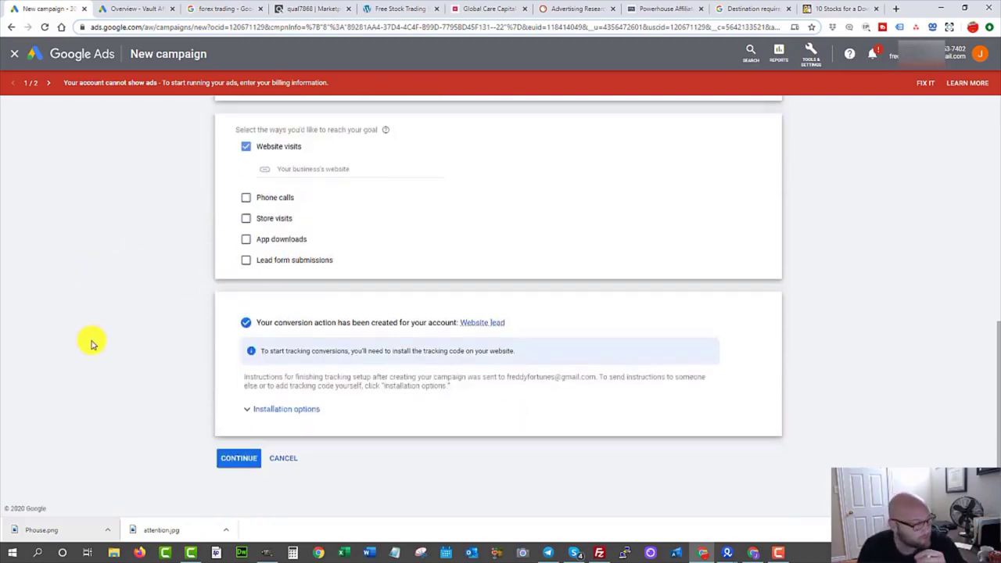
{"action": "left_click", "coordinate": [257, 410]}
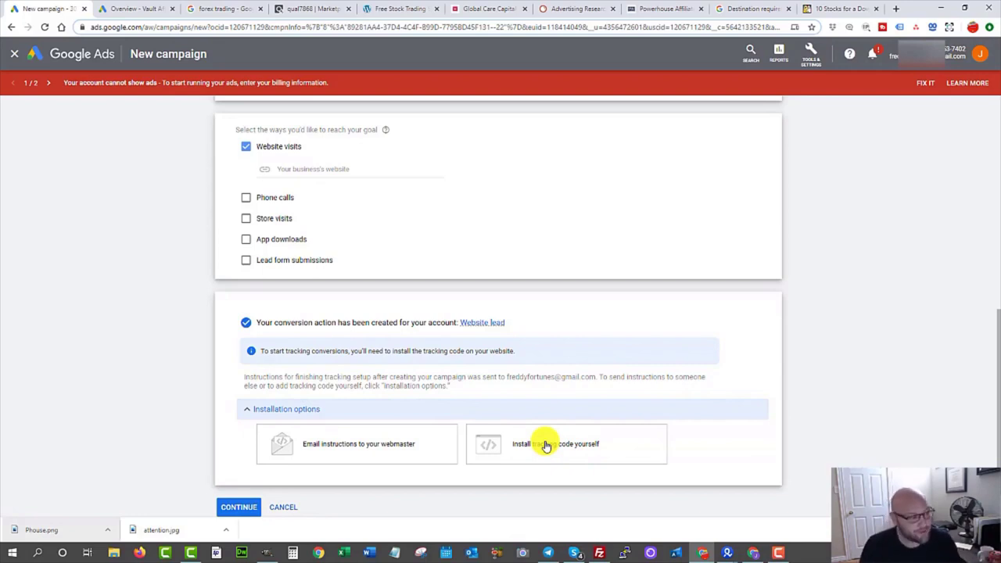
{"action": "left_click", "coordinate": [546, 444]}
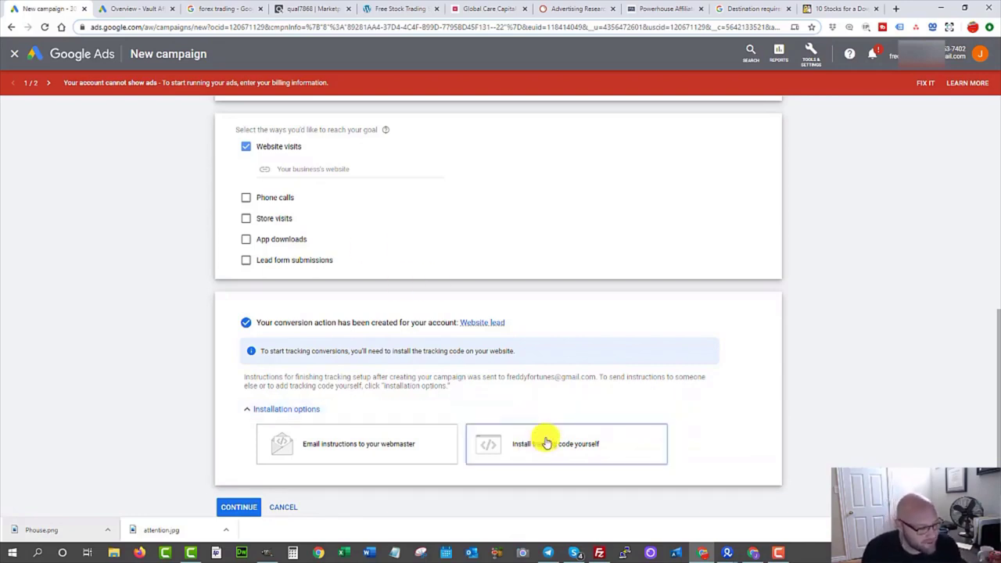
{"action": "left_click", "coordinate": [244, 263]}
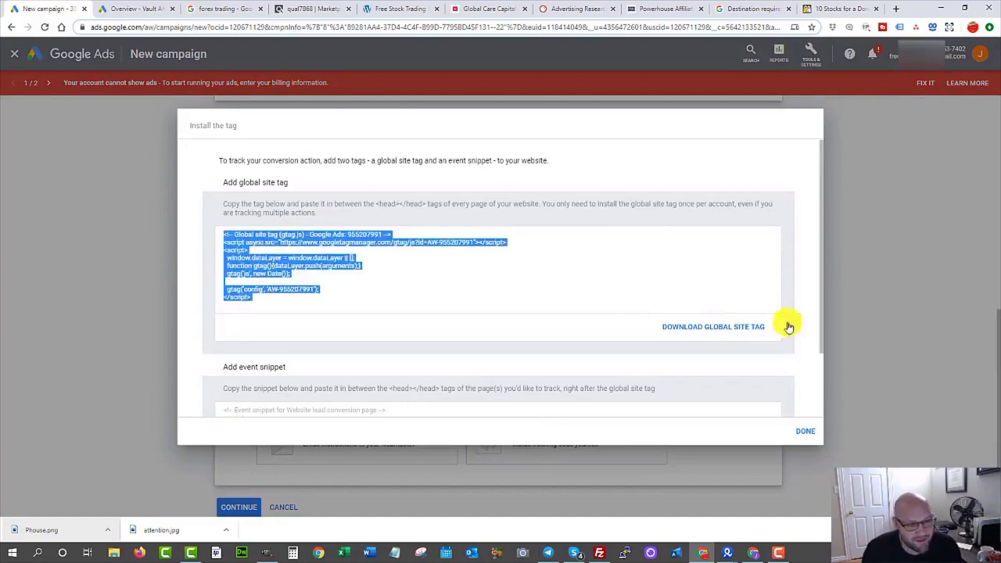
{"action": "left_click", "coordinate": [800, 434]}
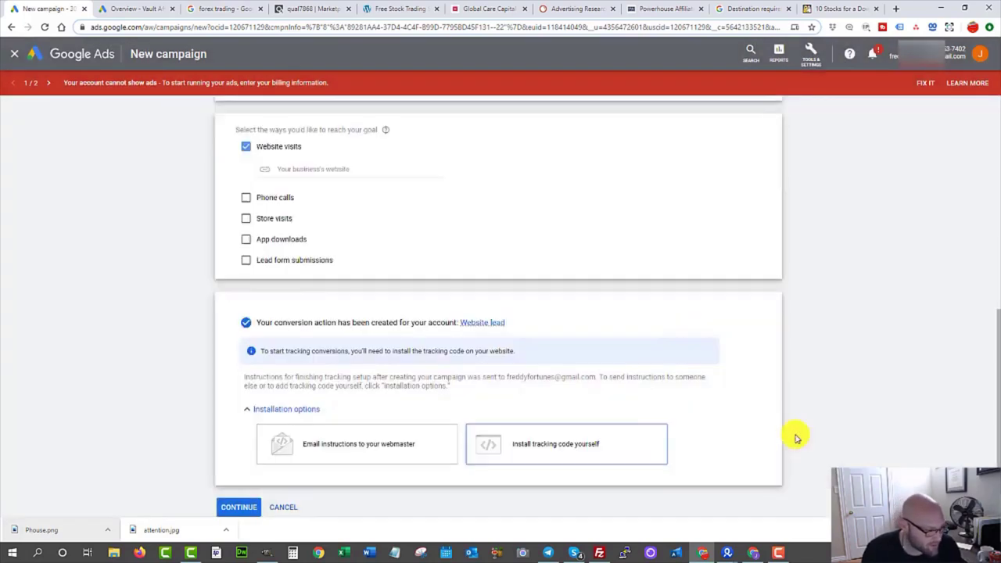
Continue to the campaign settings and exclude both Google search partners and the Google Display Network
{"action": "left_click", "coordinate": [241, 507]}
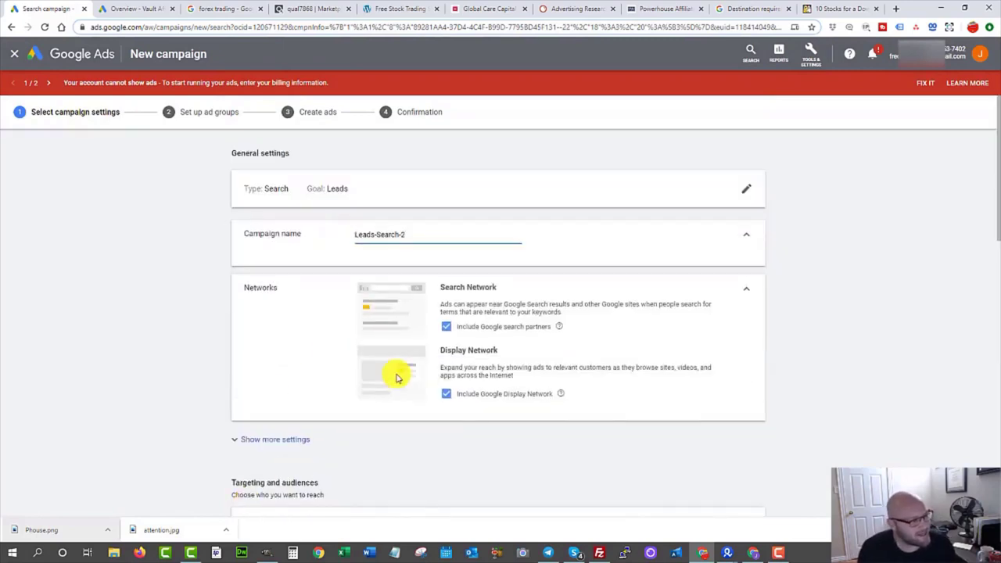
{"action": "scroll", "coordinate": [458, 286], "scroll_direction": "down", "scroll_amount": 1}
{"action": "left_click", "coordinate": [443, 259]}
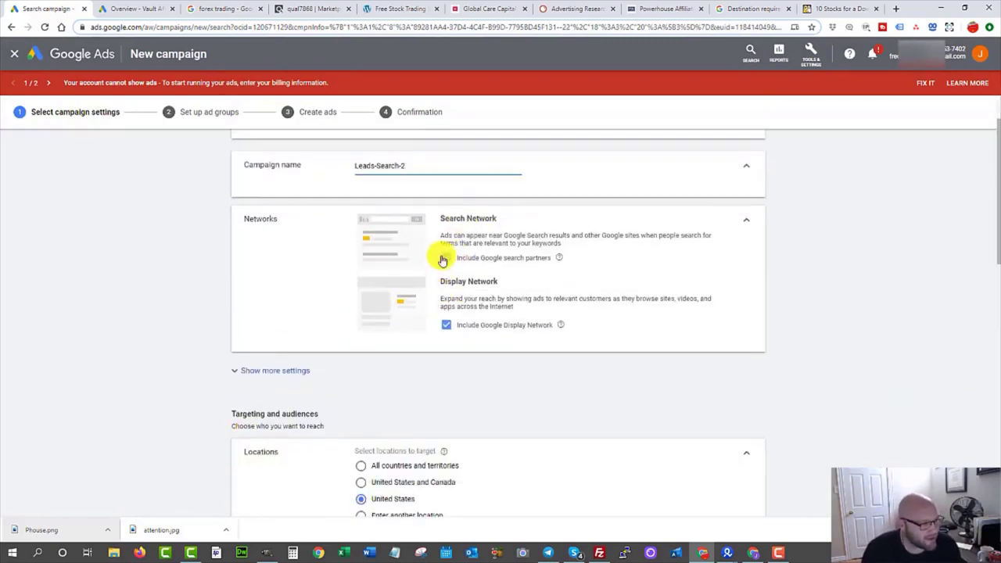
{"action": "left_click", "coordinate": [446, 258]}
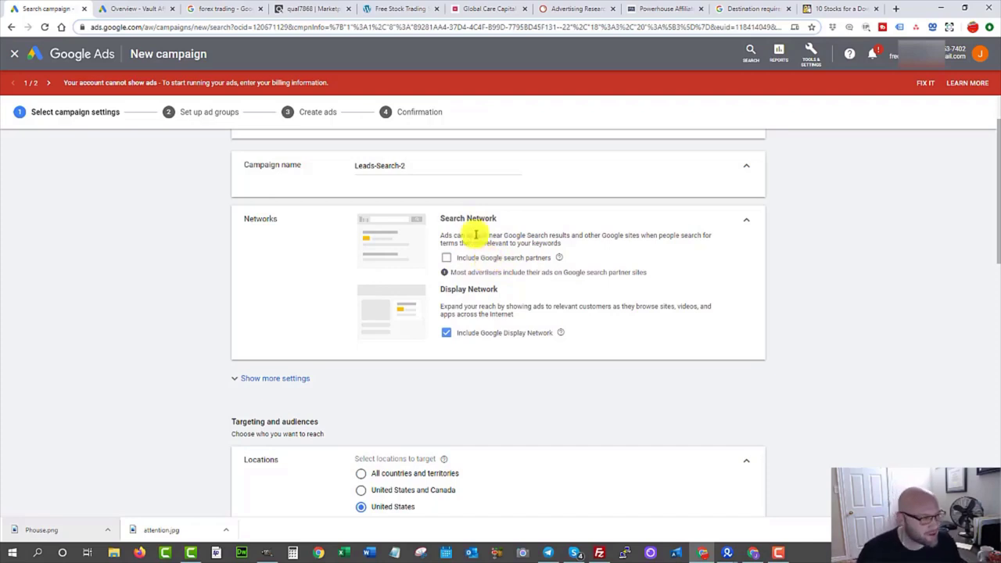
{"action": "left_click", "coordinate": [446, 333]}
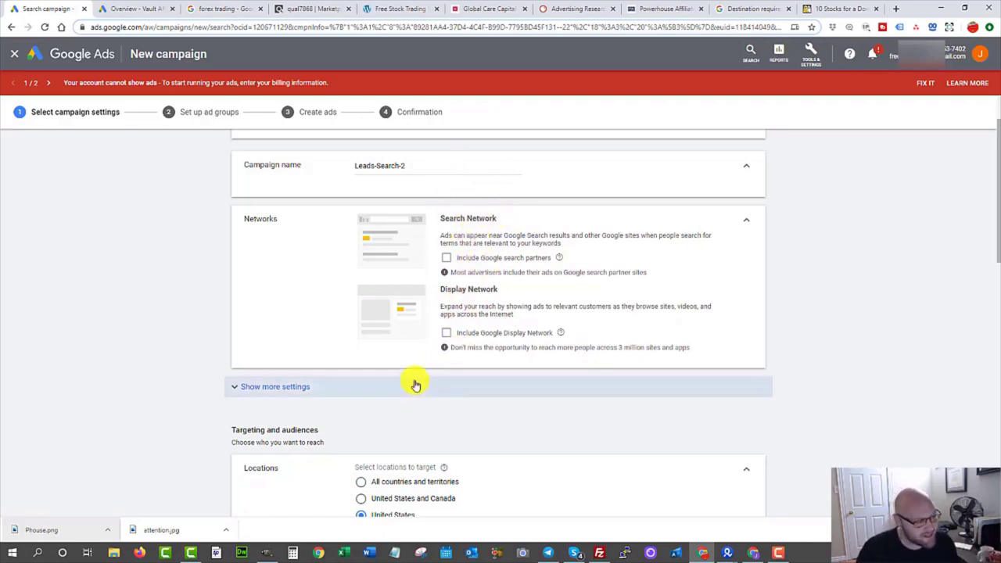
Under the location options, set the target to People in or regularly in your targeted locations
{"action": "scroll", "coordinate": [413, 384], "scroll_direction": "down", "scroll_amount": 4}
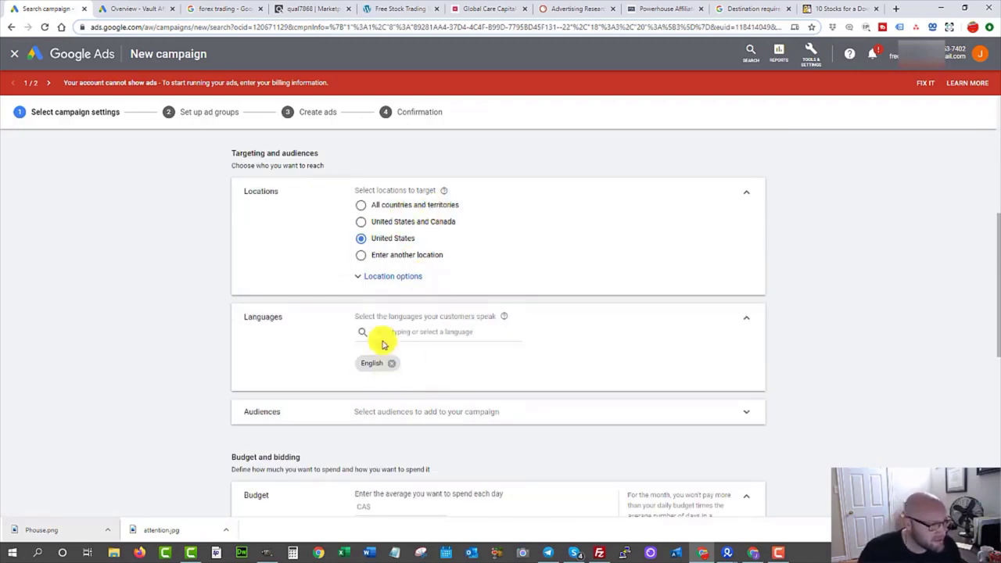
{"action": "left_click", "coordinate": [391, 277]}
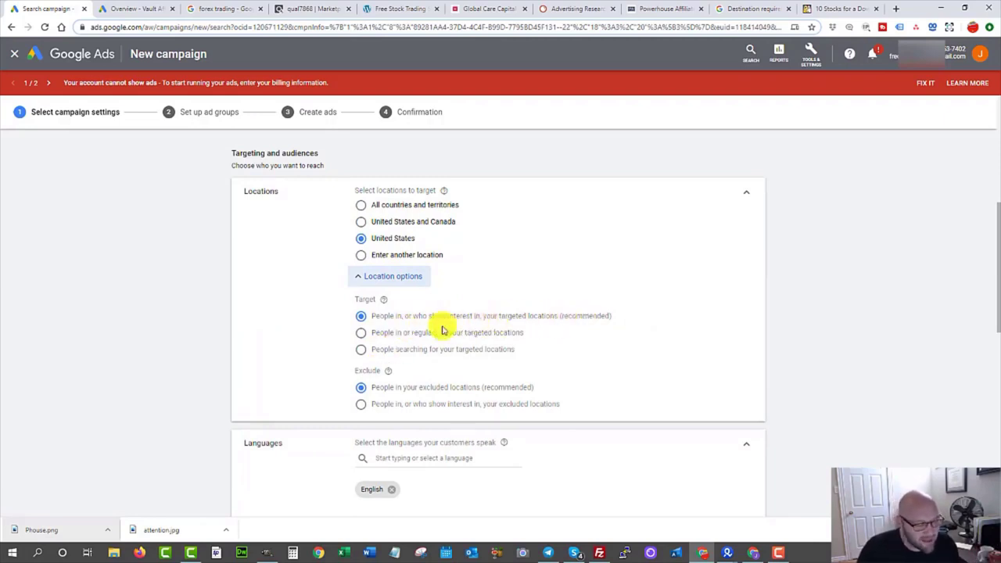
{"action": "left_click", "coordinate": [361, 333]}
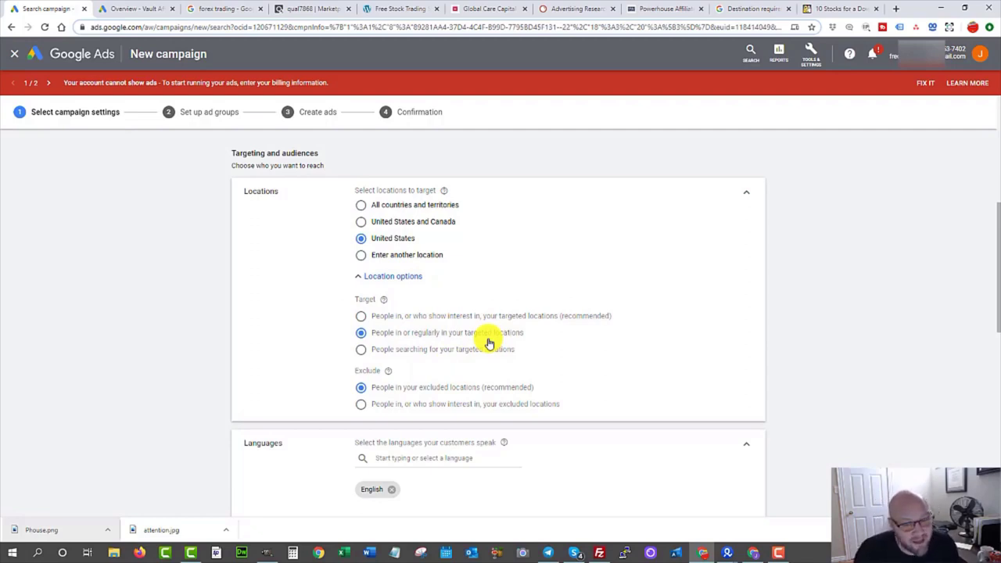
{"action": "left_click", "coordinate": [361, 316]}
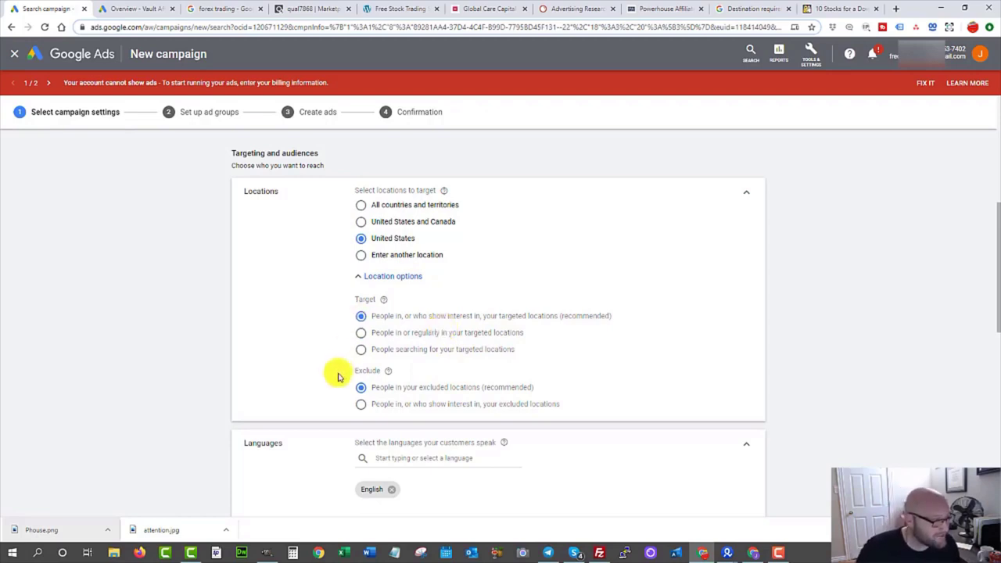
{"action": "left_click", "coordinate": [360, 334]}
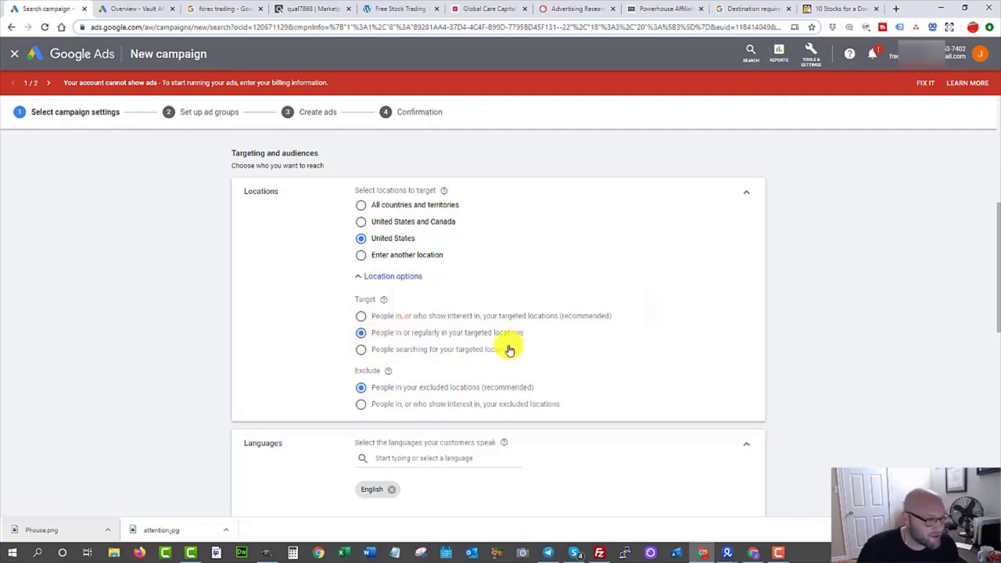
Set the campaign's average daily budget to CA$100
{"action": "scroll", "coordinate": [510, 349], "scroll_direction": "down", "scroll_amount": 2}
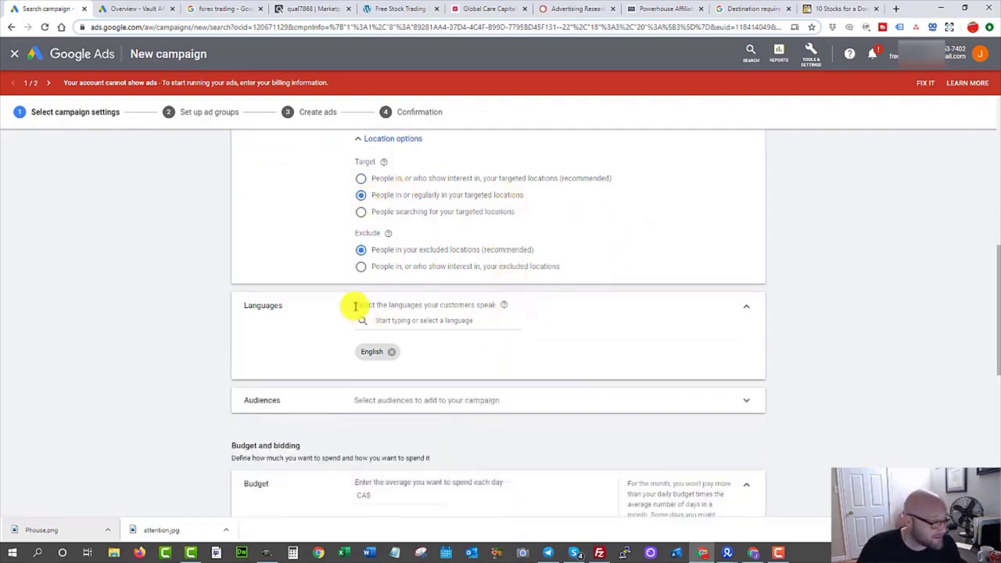
{"action": "scroll", "coordinate": [392, 331], "scroll_direction": "down", "scroll_amount": 3}
{"action": "scroll", "coordinate": [344, 277], "scroll_direction": "down", "scroll_amount": 1}
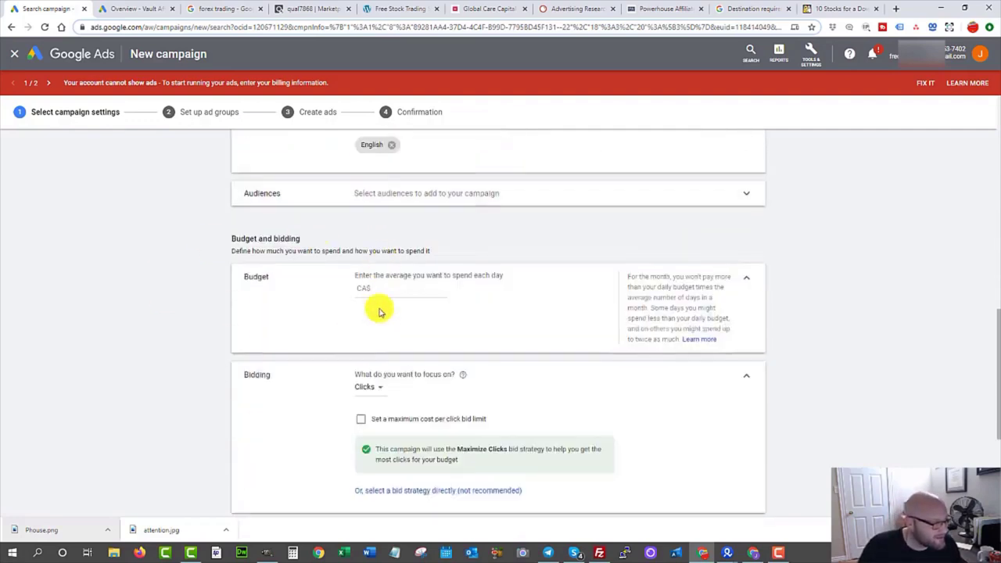
{"action": "scroll", "coordinate": [379, 312], "scroll_direction": "down", "scroll_amount": 1}
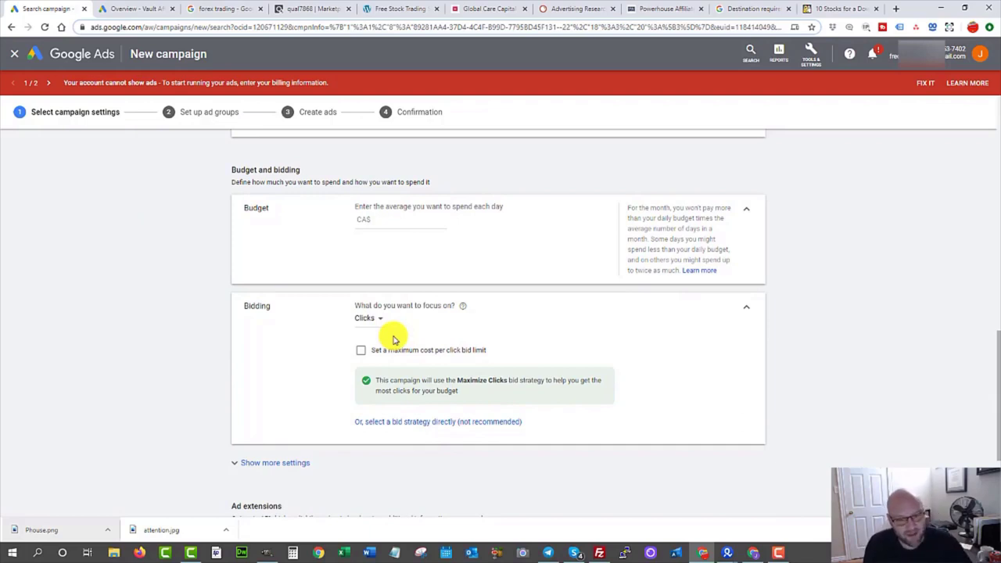
{"action": "left_click", "coordinate": [392, 219]}
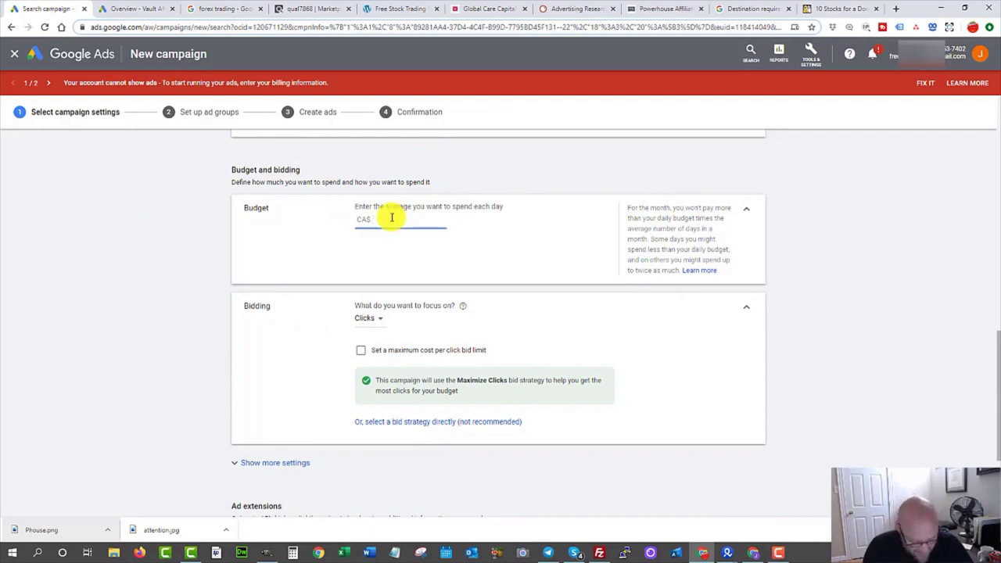
{"action": "type", "text": "100"}
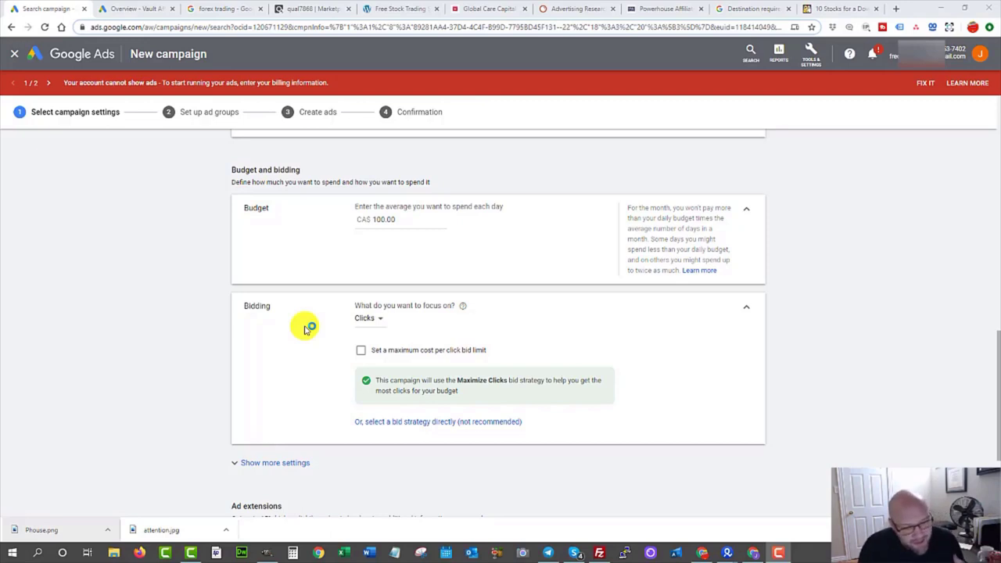
{"action": "left_click", "coordinate": [384, 221]}
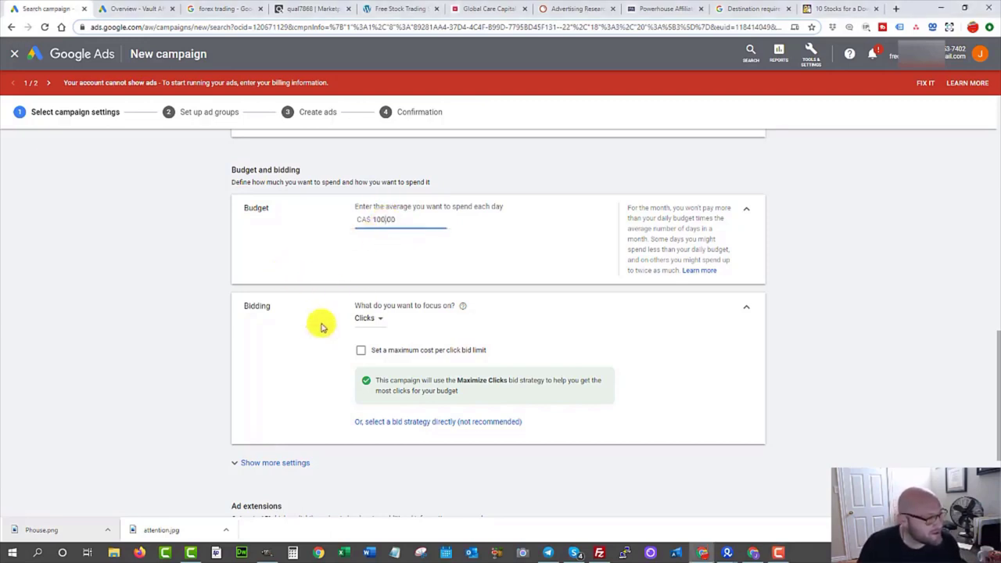
Review the bidding focus options and select Manual CPC directly as the campaign's bid strategy
{"action": "left_click", "coordinate": [367, 318]}
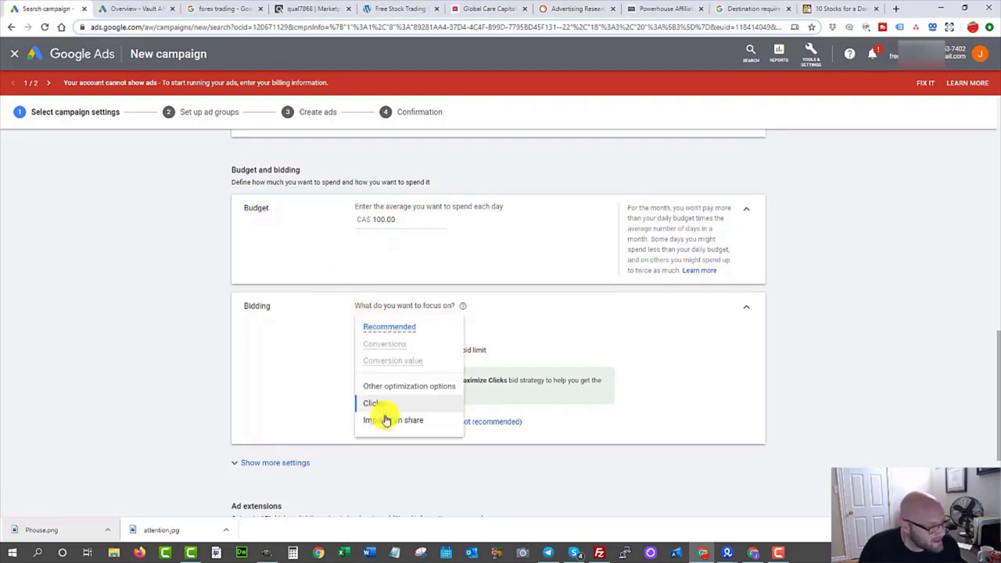
{"action": "left_click", "coordinate": [325, 351]}
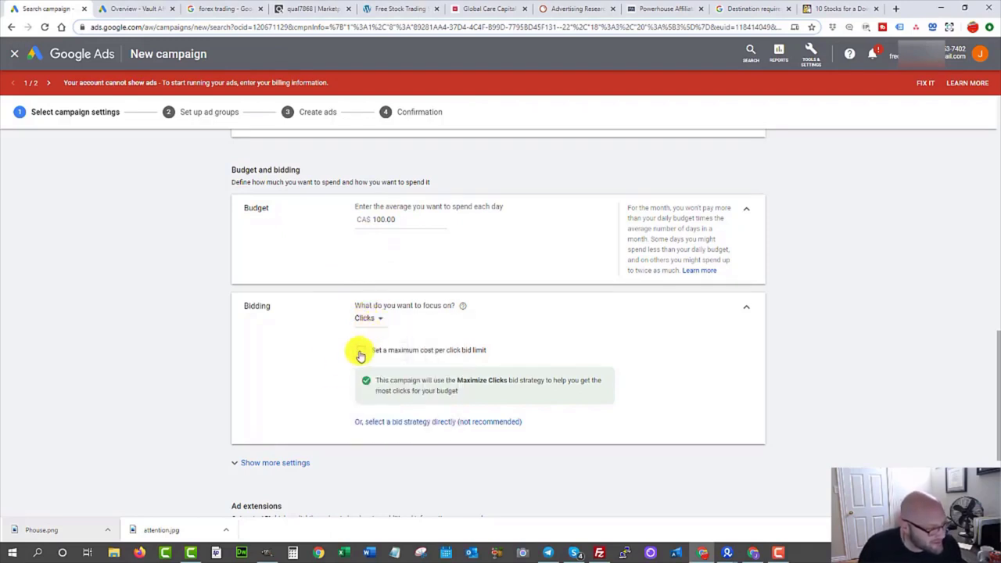
{"action": "left_click", "coordinate": [383, 423]}
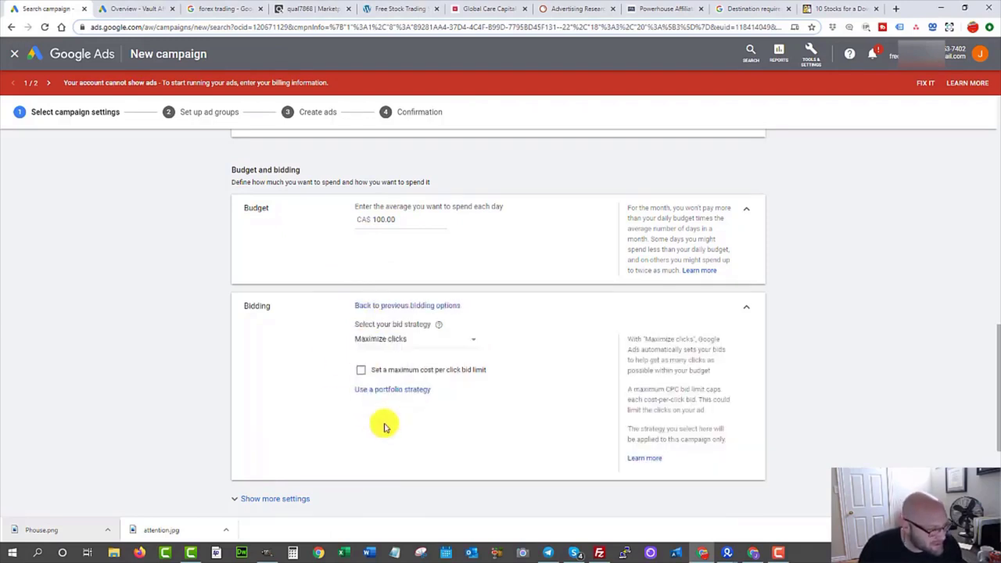
{"action": "left_click", "coordinate": [368, 339]}
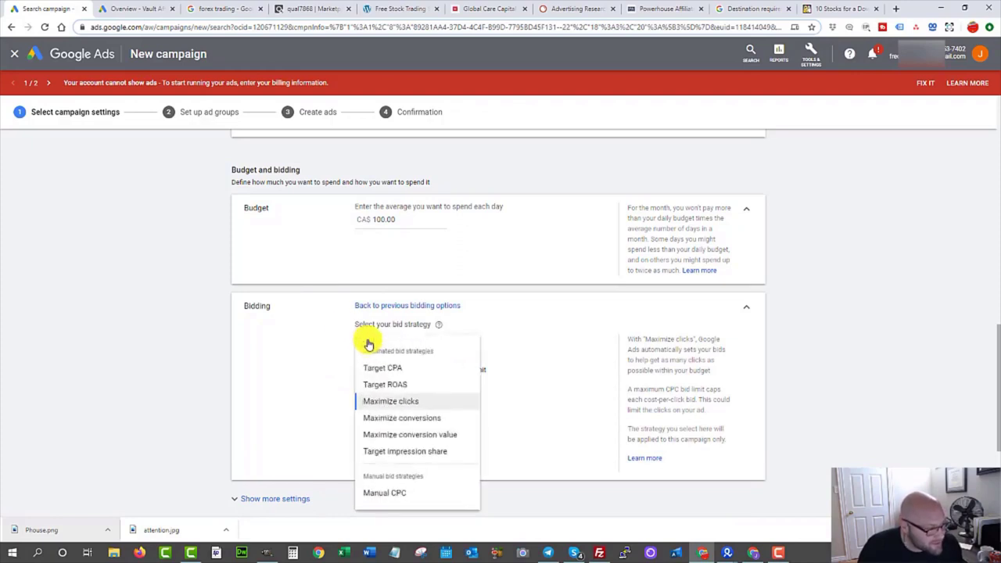
{"action": "mouse_move", "coordinate": [380, 378]}
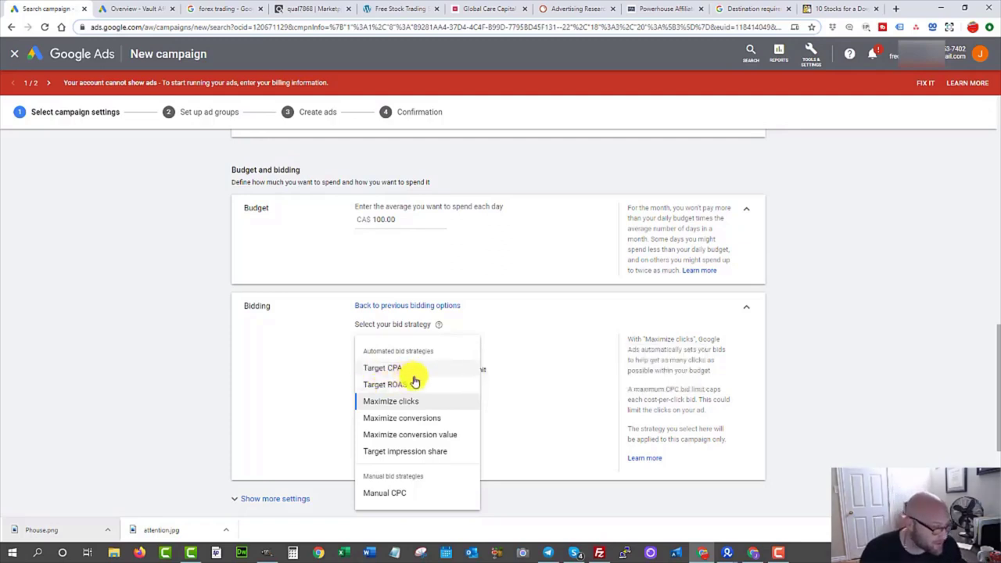
{"action": "left_click", "coordinate": [374, 492]}
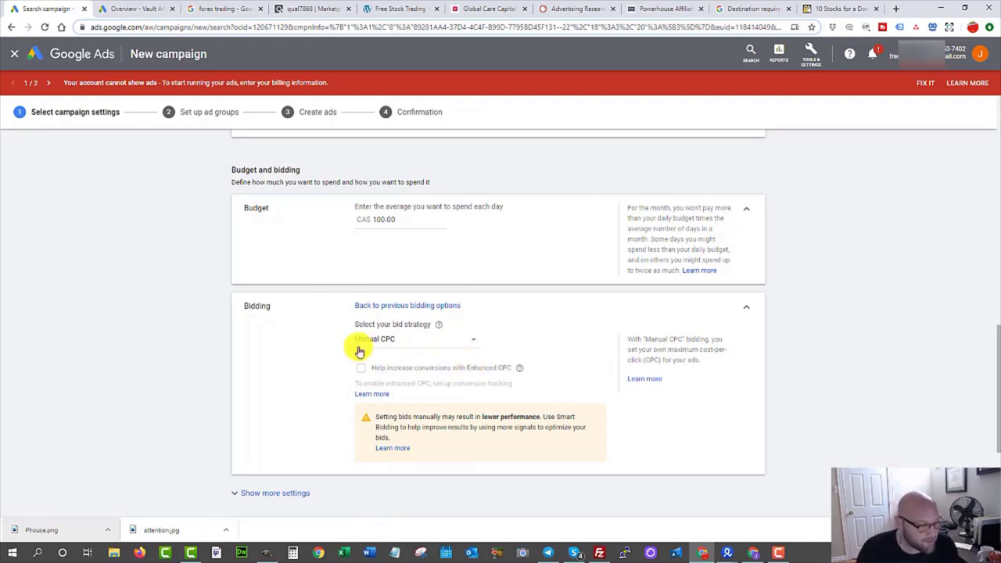
Switch to SEMrush and examine fool.ca's ad copies, highlighting the callout phrases such as "Top Rated Stock Pickers" in one ad
{"action": "scroll", "coordinate": [288, 450], "scroll_direction": "down", "scroll_amount": 3}
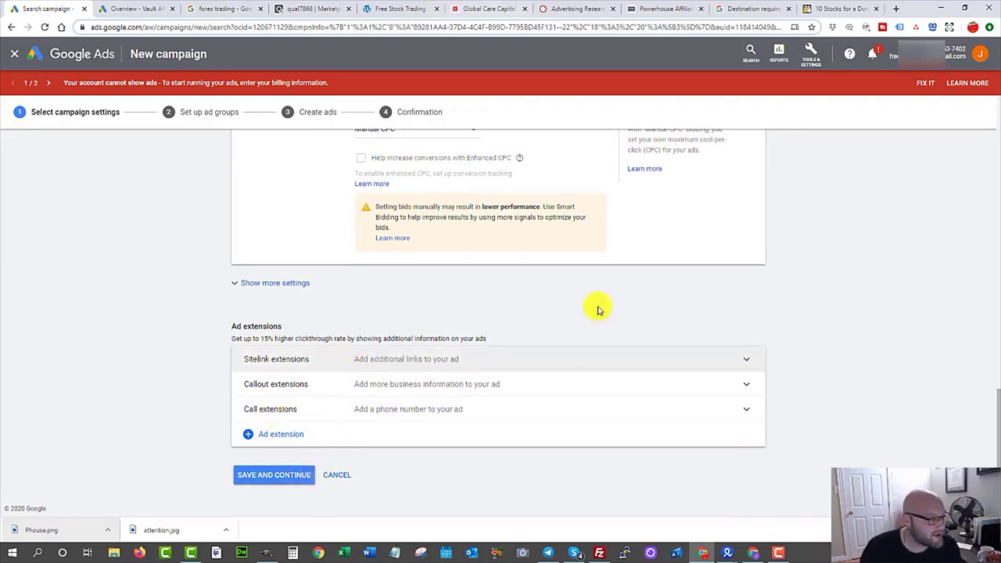
{"action": "left_click", "coordinate": [558, 8]}
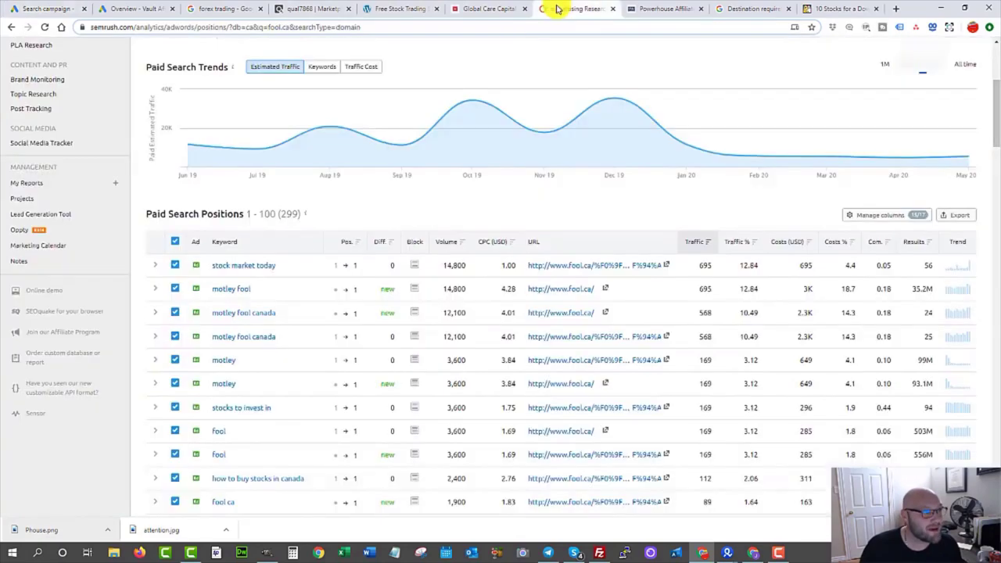
{"action": "scroll", "coordinate": [305, 235], "scroll_direction": "up", "scroll_amount": 3}
{"action": "left_click", "coordinate": [336, 195]}
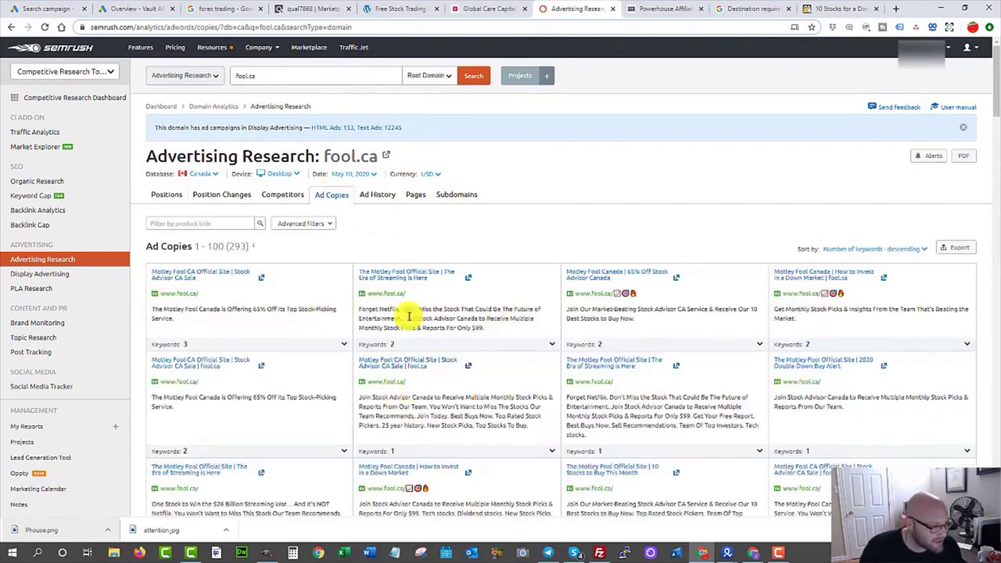
{"action": "scroll", "coordinate": [335, 421], "scroll_direction": "down", "scroll_amount": 1}
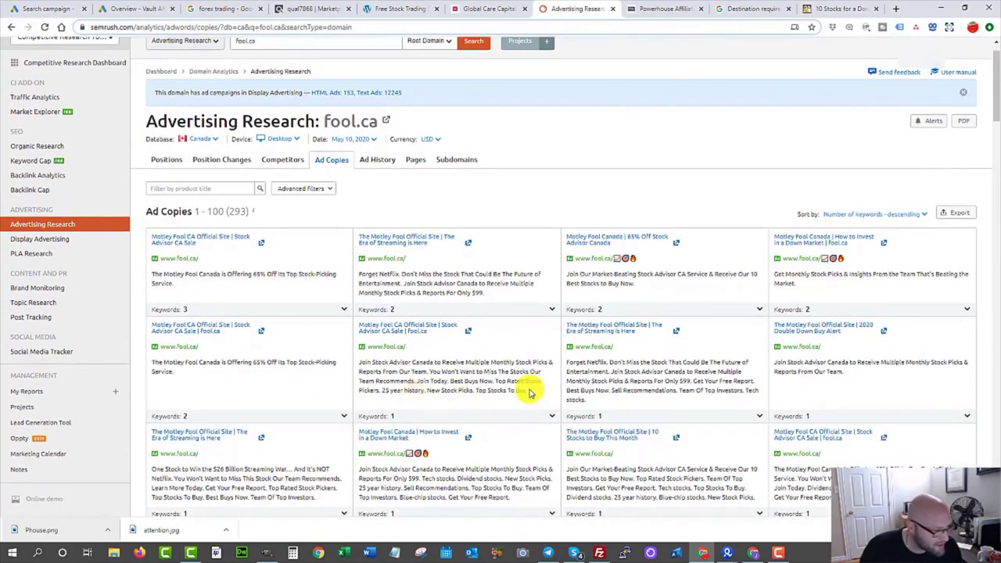
{"action": "left_click_drag", "start_coordinate": [529, 393], "coordinate": [495, 382]}
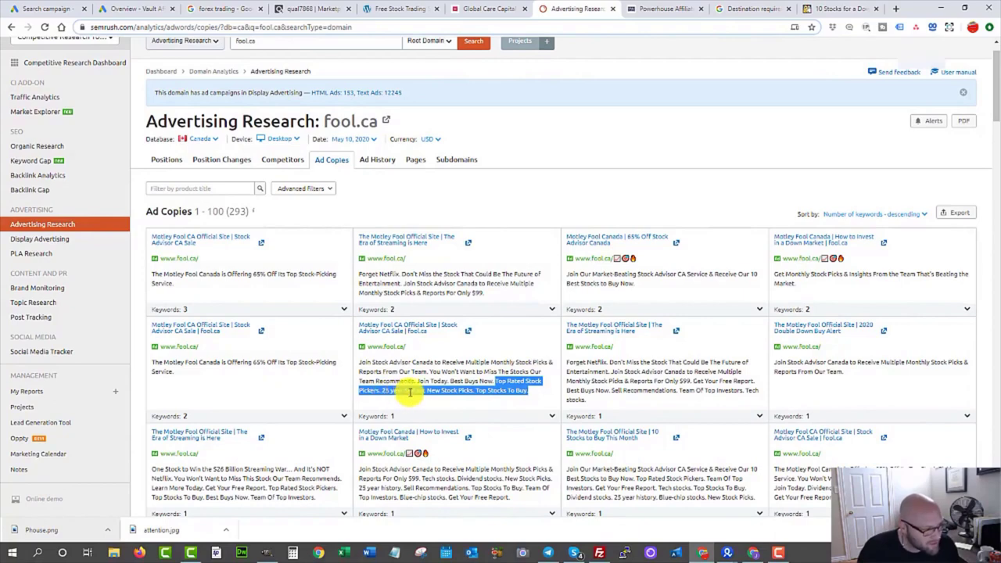
{"action": "left_click", "coordinate": [495, 387]}
{"action": "left_click_drag", "start_coordinate": [496, 381], "coordinate": [541, 382]}
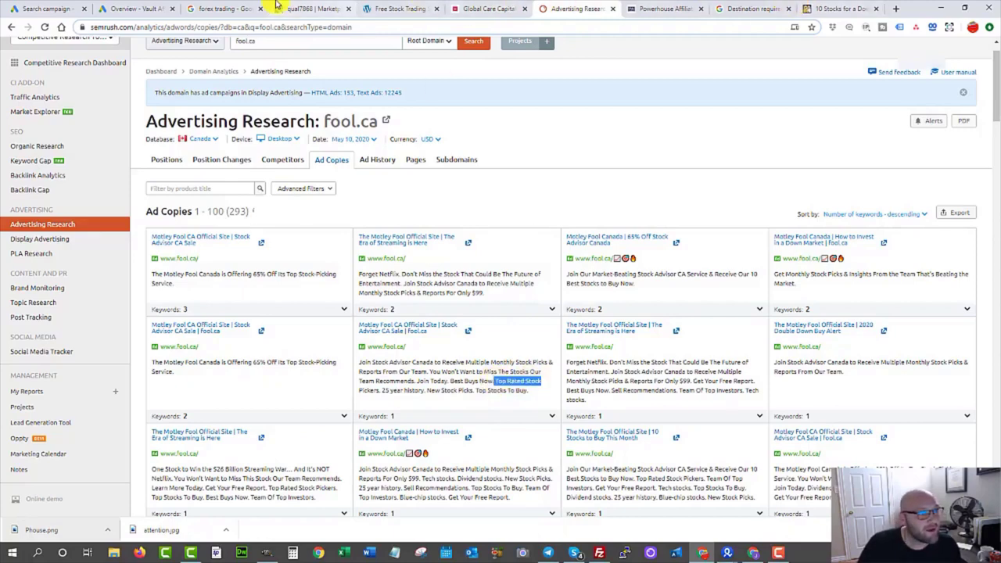
Return to the new Google Ads campaign, expand the callout extensions, and review the bidding, budget and location settings
{"action": "left_click", "coordinate": [40, 9]}
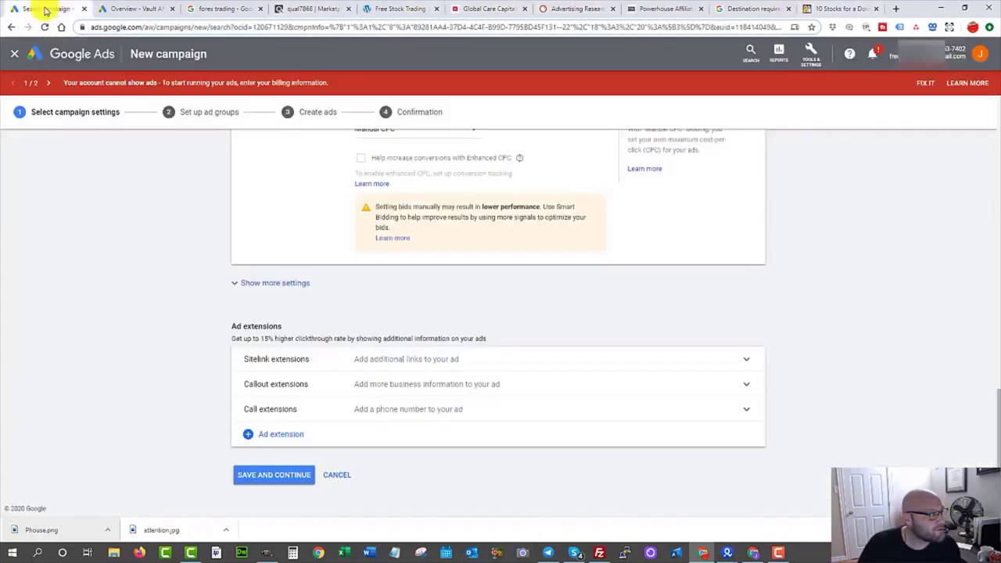
{"action": "left_click", "coordinate": [263, 387]}
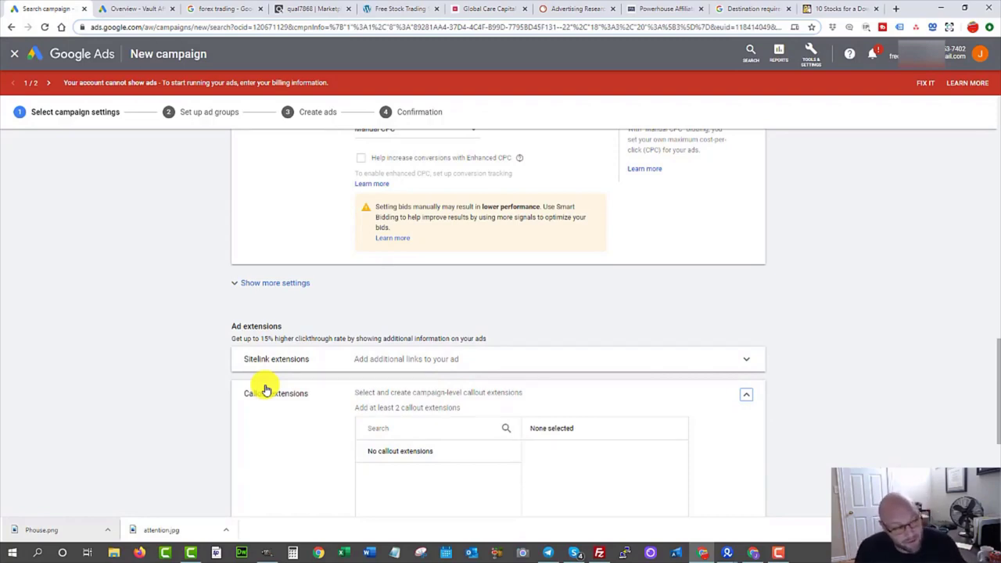
{"action": "scroll", "coordinate": [326, 397], "scroll_direction": "down", "scroll_amount": 1}
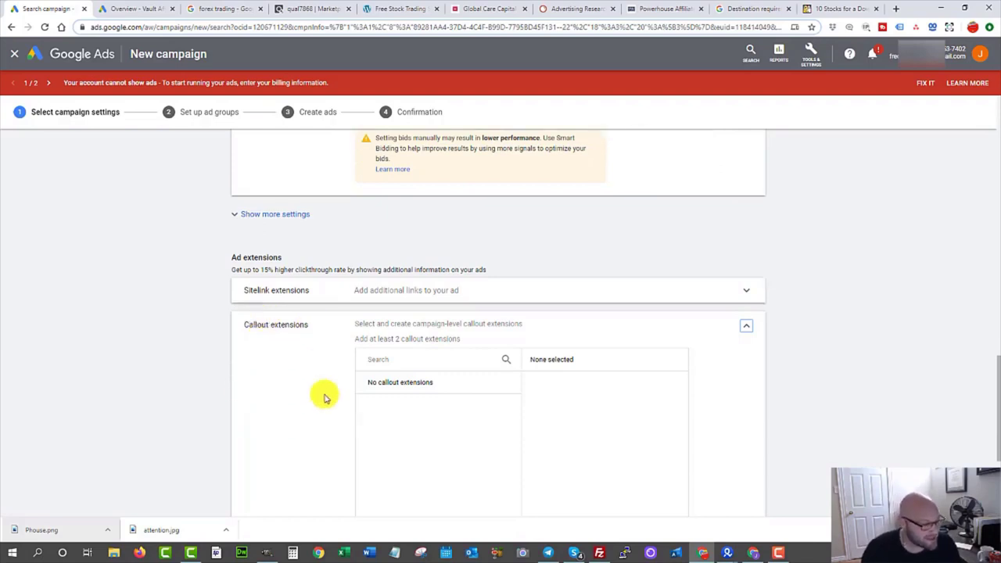
{"action": "scroll", "coordinate": [290, 386], "scroll_direction": "up", "scroll_amount": 4}
{"action": "scroll", "coordinate": [291, 352], "scroll_direction": "down", "scroll_amount": 2}
{"action": "scroll", "coordinate": [291, 353], "scroll_direction": "up", "scroll_amount": 4}
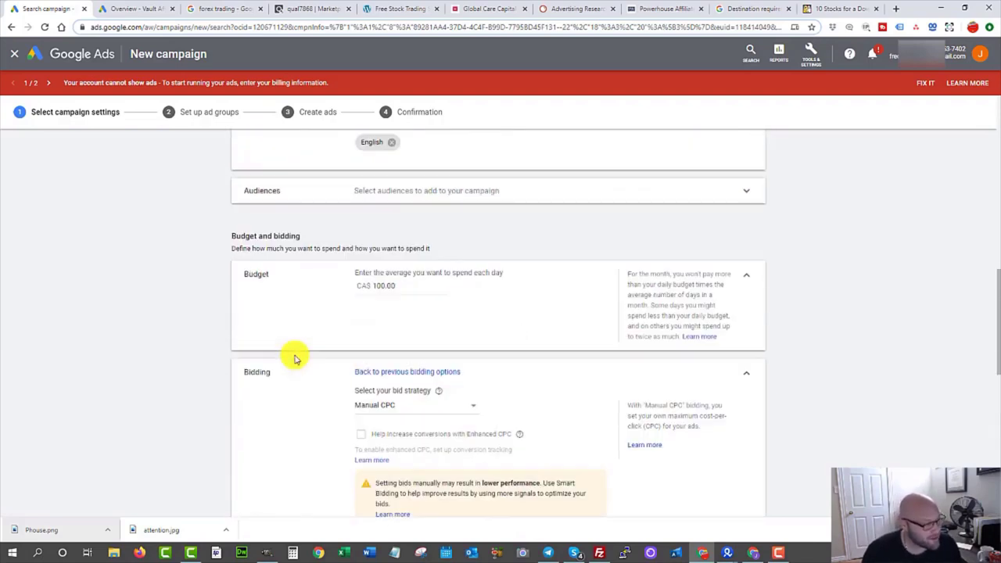
{"action": "scroll", "coordinate": [296, 359], "scroll_direction": "up", "scroll_amount": 5}
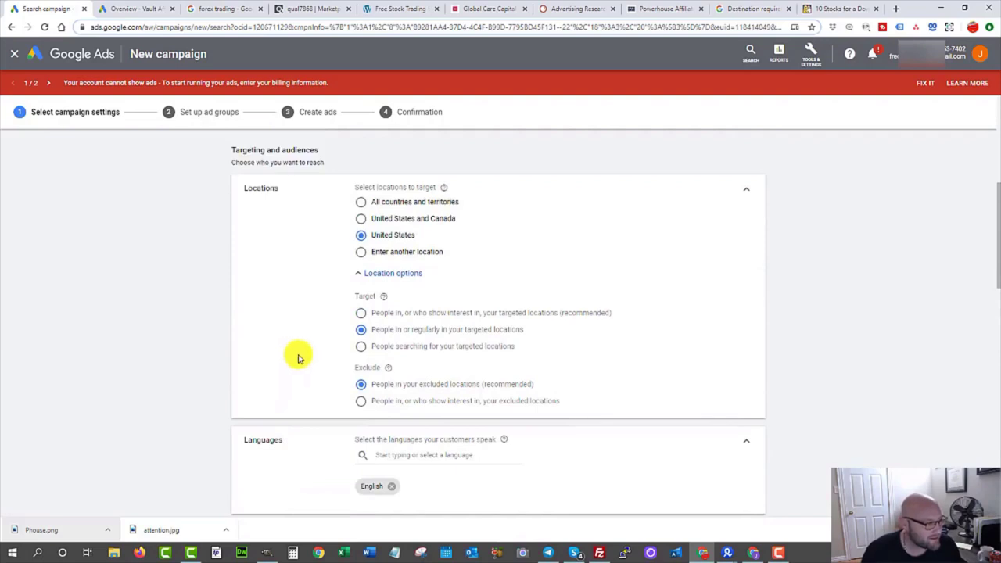
{"action": "scroll", "coordinate": [297, 358], "scroll_direction": "down", "scroll_amount": 2}
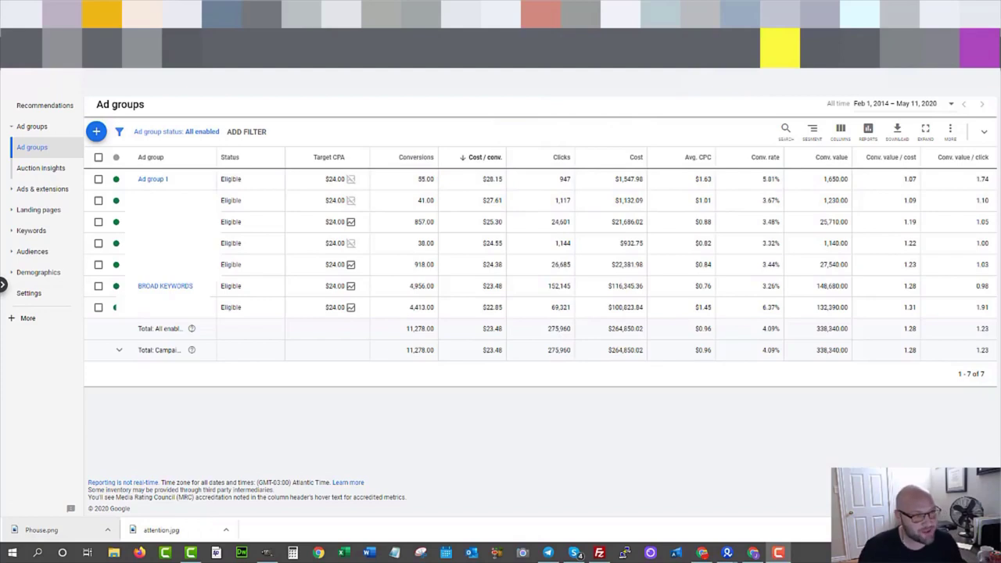
In the existing campaign's ad groups view, look at the available conversion tools and open the keywords' search terms report
{"action": "left_click", "coordinate": [780, 47]}
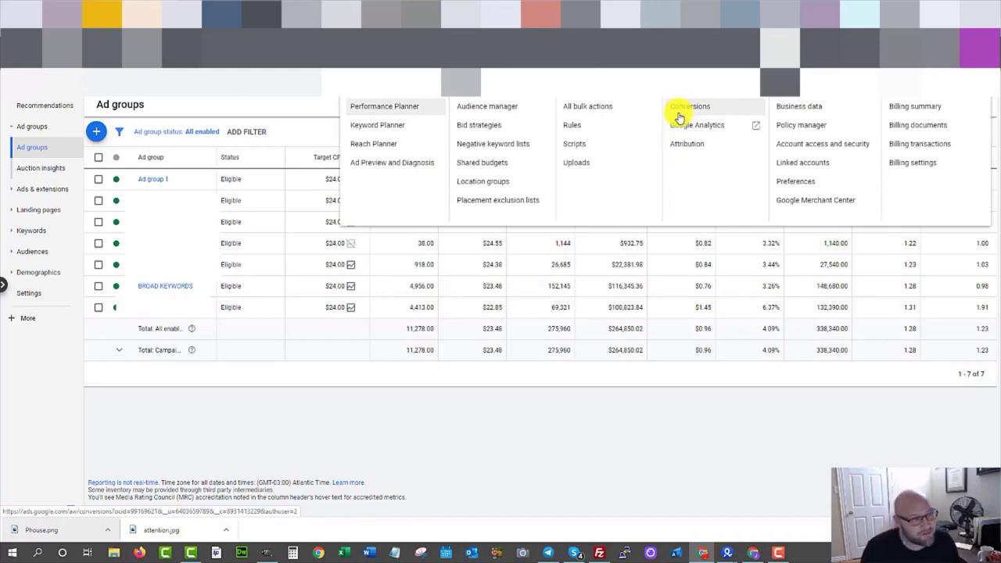
{"action": "left_click", "coordinate": [450, 427]}
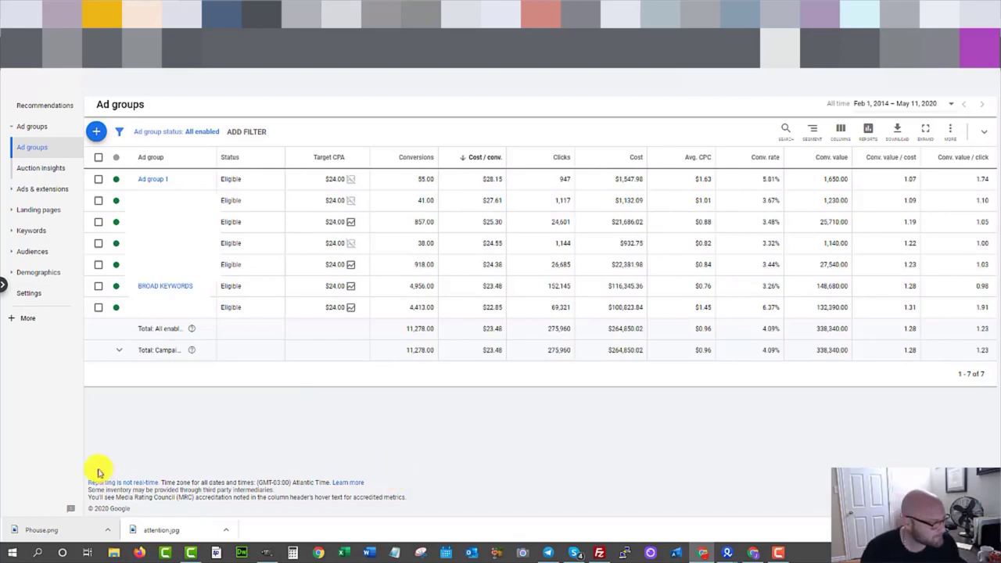
{"action": "left_click", "coordinate": [10, 228]}
{"action": "left_click", "coordinate": [28, 297]}
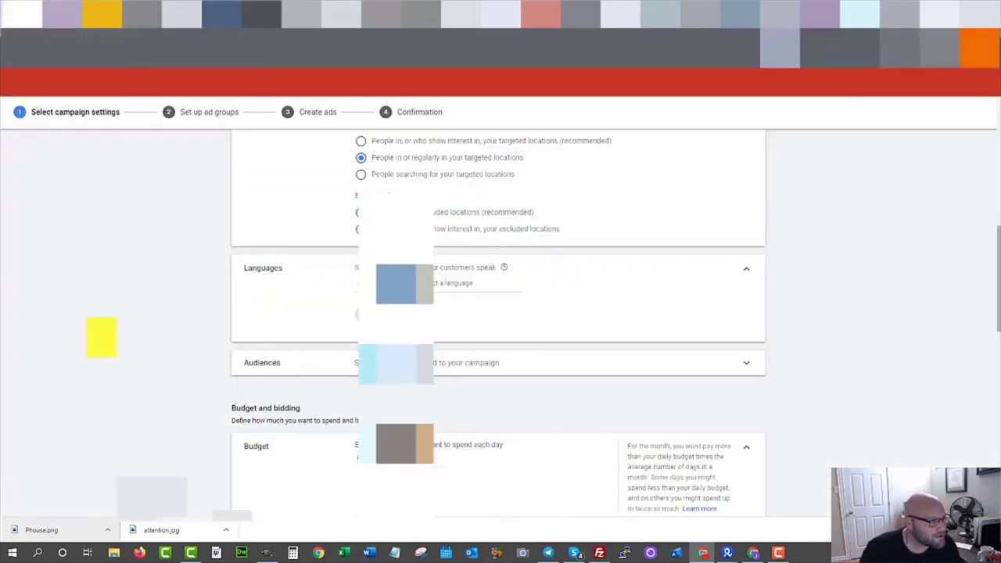
Switch to the Powerhouse Affiliate site and compare its Free Starter and Premium Member packages, highlighting the paid traffic case studies
{"action": "scroll", "coordinate": [107, 336], "scroll_direction": "up", "scroll_amount": 10}
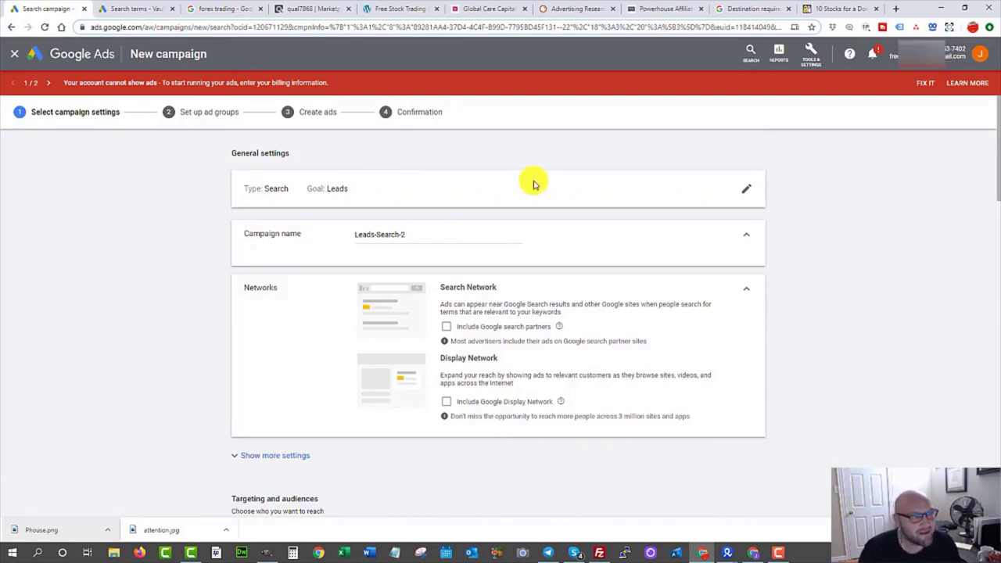
{"action": "left_click", "coordinate": [650, 8]}
{"action": "scroll", "coordinate": [545, 270], "scroll_direction": "up", "scroll_amount": 7}
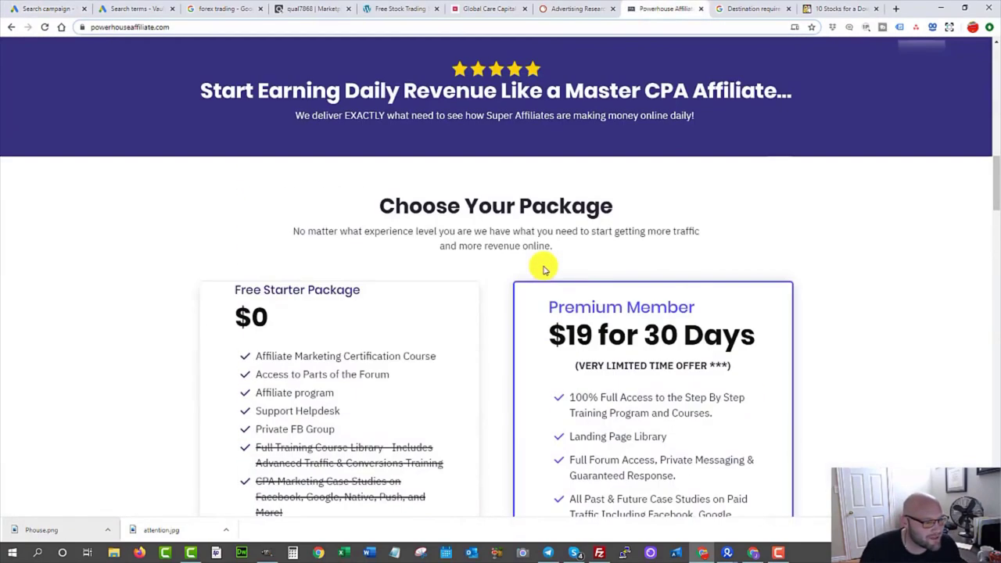
{"action": "scroll", "coordinate": [496, 273], "scroll_direction": "down", "scroll_amount": 2}
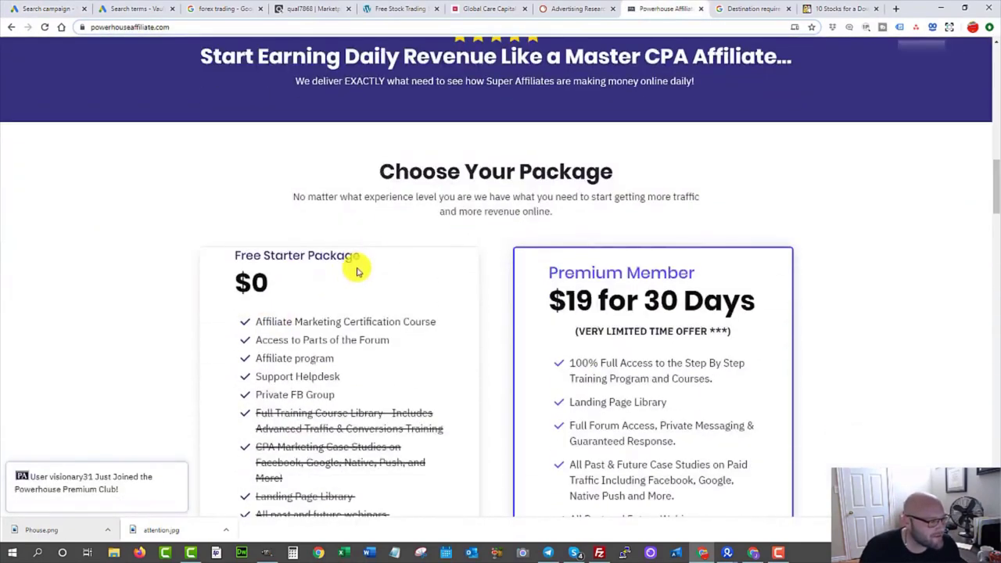
{"action": "left_click_drag", "start_coordinate": [375, 255], "coordinate": [212, 263]}
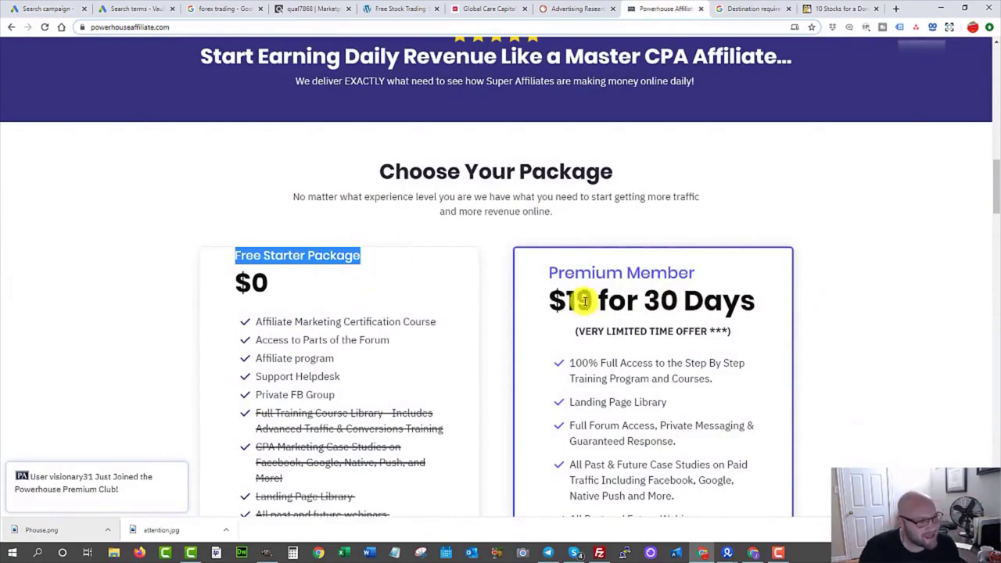
{"action": "scroll", "coordinate": [600, 264], "scroll_direction": "down", "scroll_amount": 3}
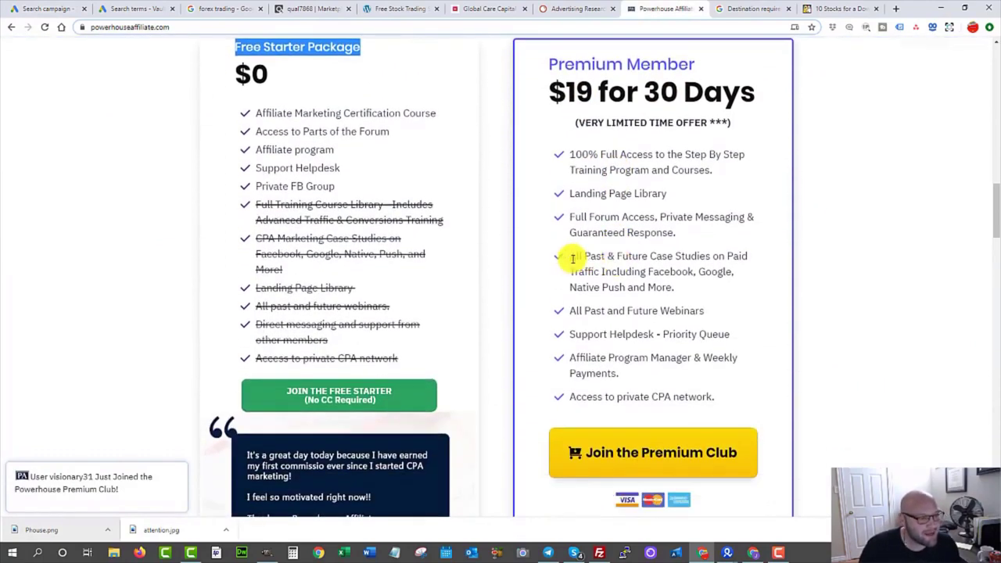
{"action": "left_click_drag", "start_coordinate": [568, 259], "coordinate": [704, 275]}
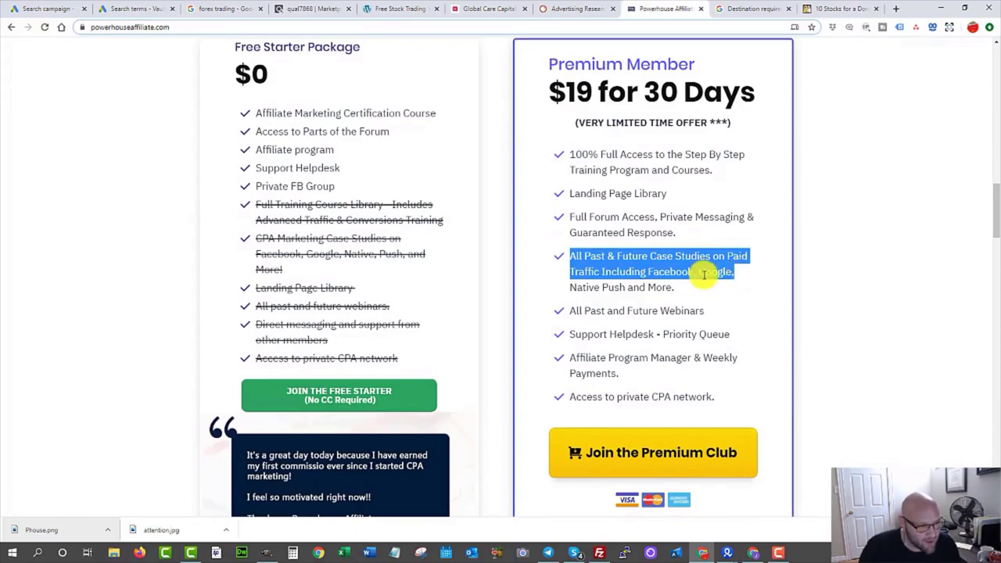
{"action": "left_click", "coordinate": [662, 274]}
{"action": "left_click_drag", "start_coordinate": [589, 290], "coordinate": [632, 287]}
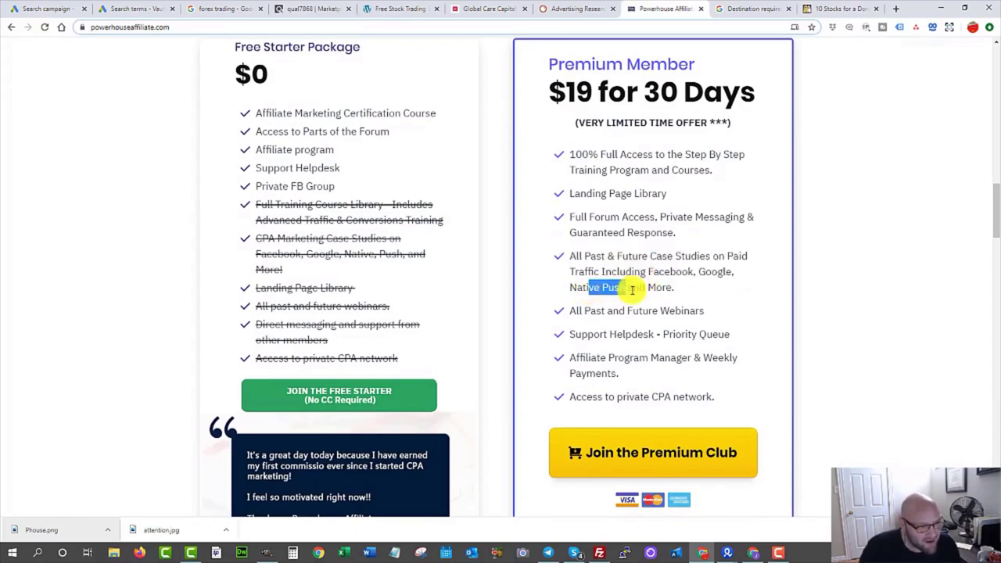
{"action": "left_click", "coordinate": [632, 287]}
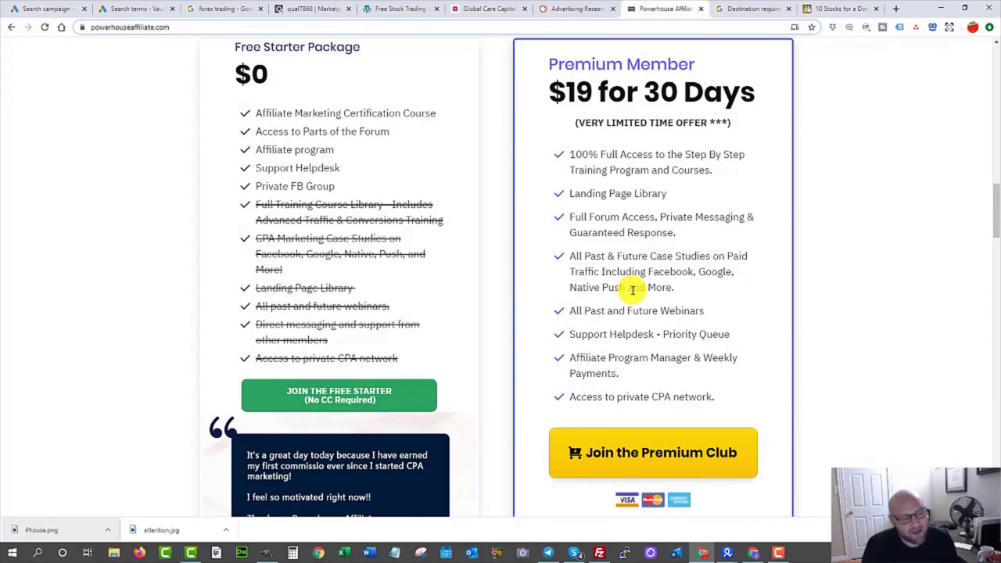